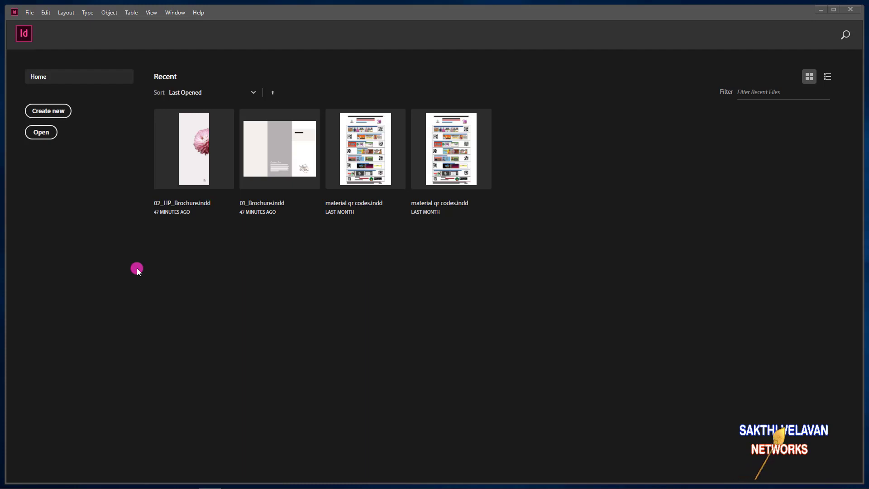
Start a new document based on the Letter print preset.
click(57, 112)
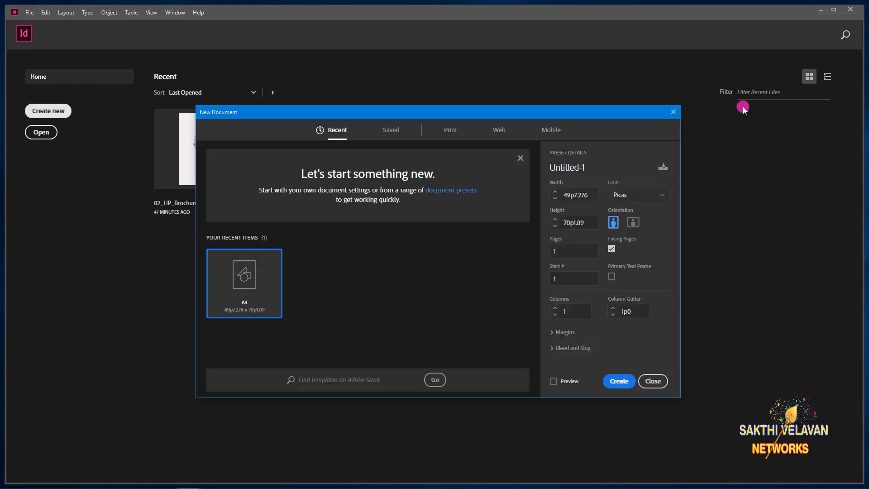
click(670, 113)
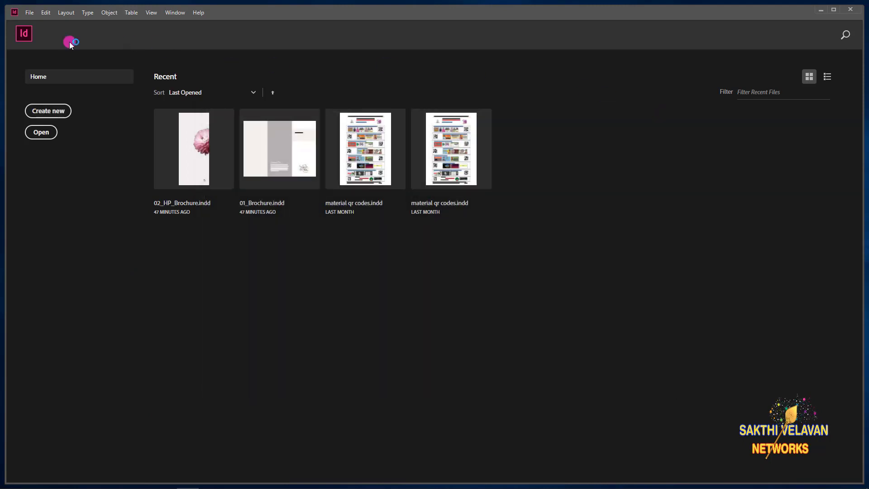
click(34, 12)
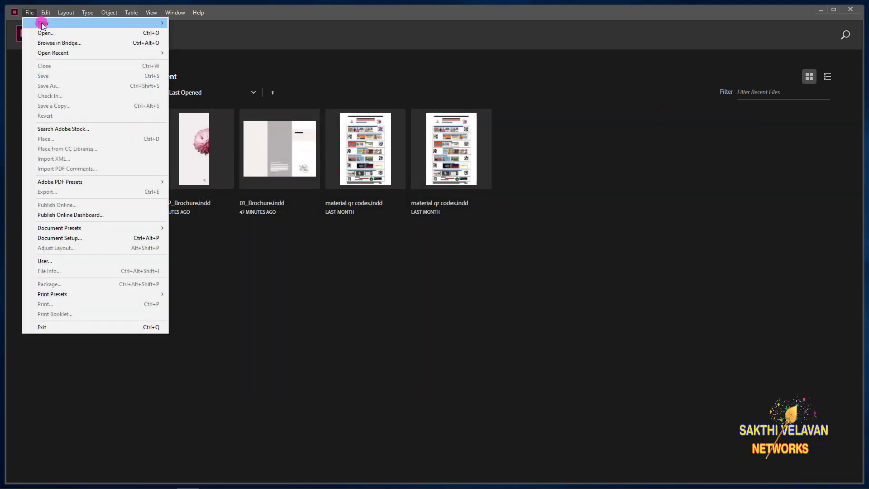
mouse_move(42, 23)
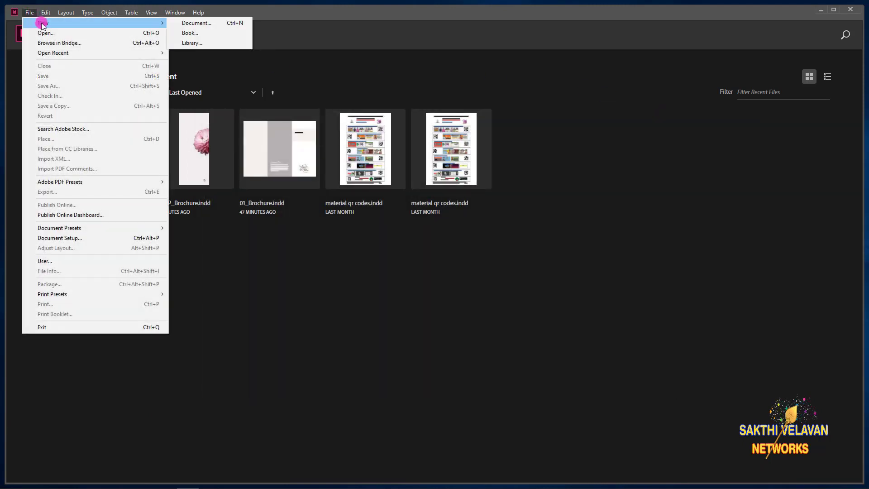
click(195, 23)
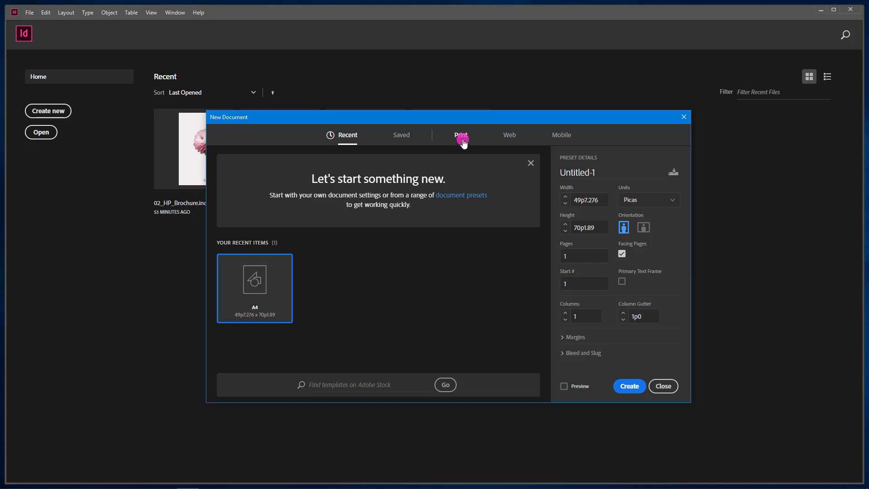
click(520, 139)
click(550, 136)
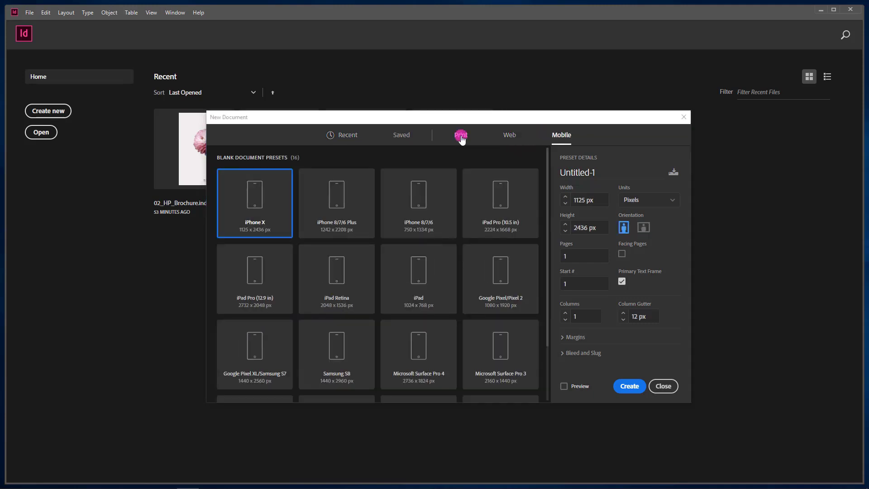
click(461, 136)
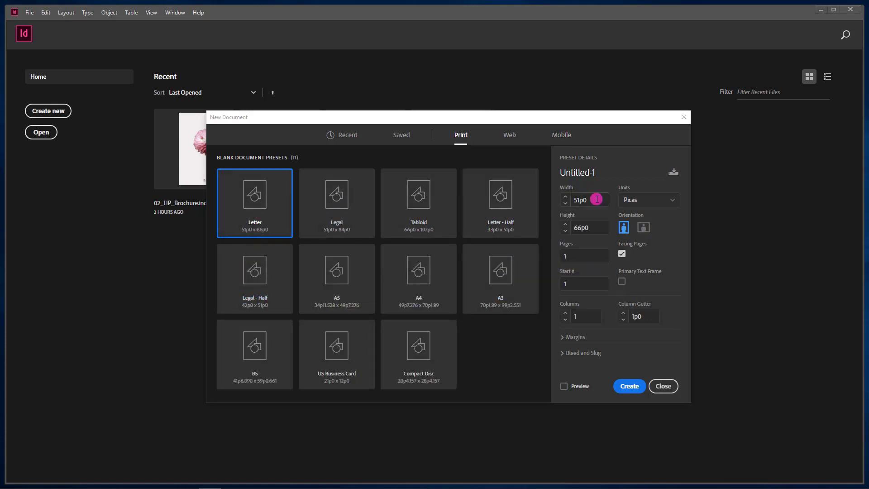
Turn off facing pages for the one-page Letter document, expand its margin settings and create it.
drag(594, 199, 571, 202)
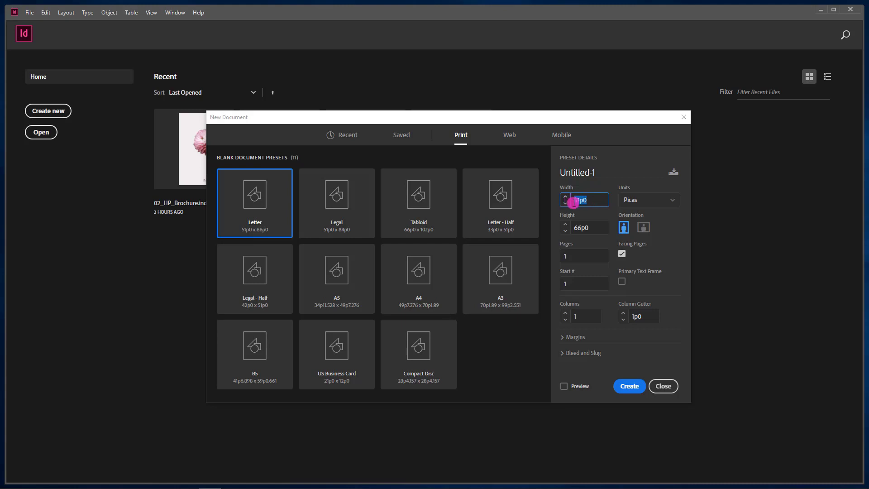
drag(596, 227, 566, 227)
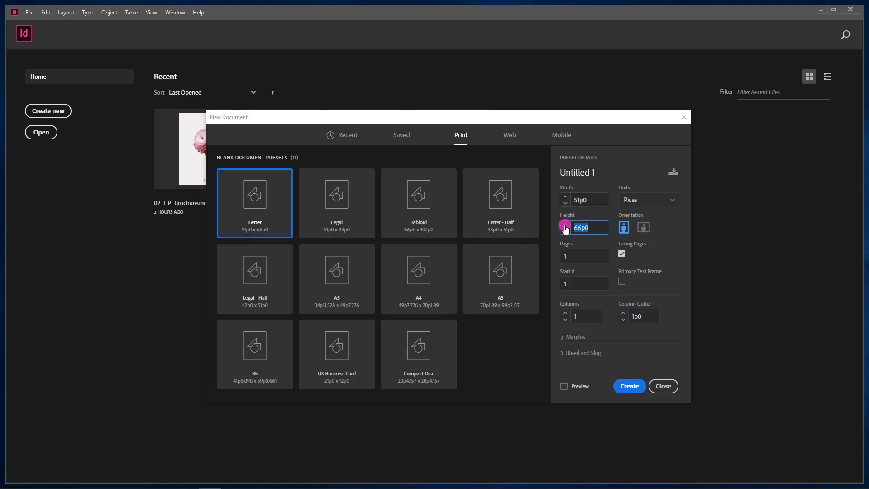
click(650, 204)
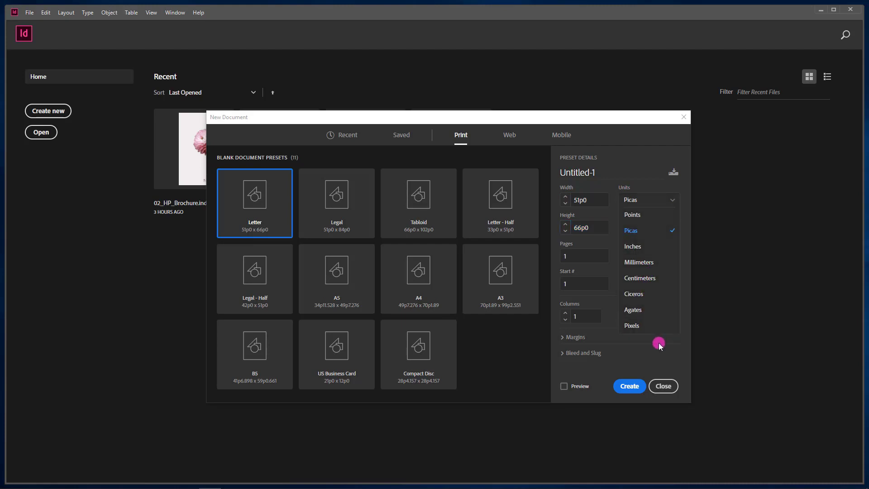
click(756, 273)
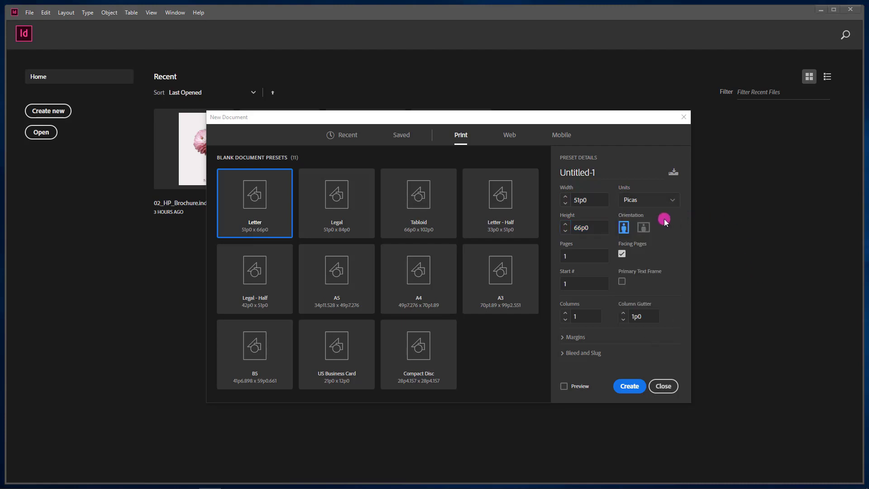
click(622, 256)
click(567, 256)
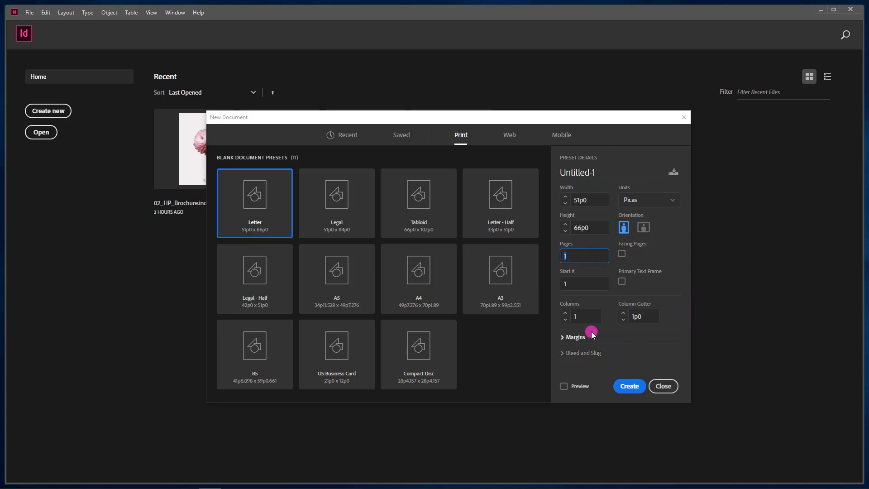
click(564, 337)
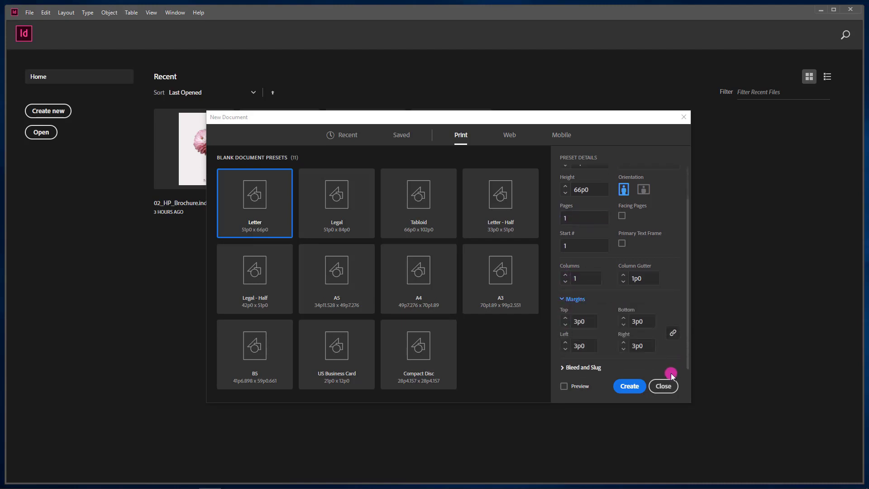
click(624, 387)
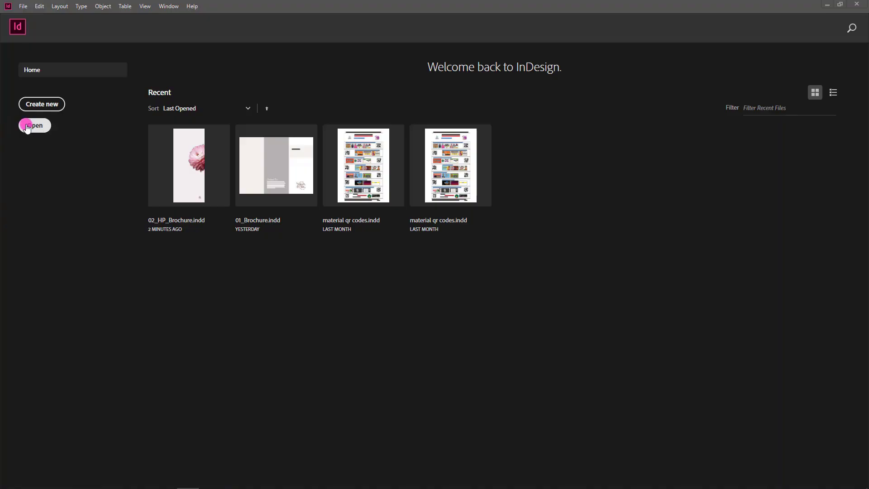
Open 01_Brochure.indd from the exercise folder 01.
click(27, 127)
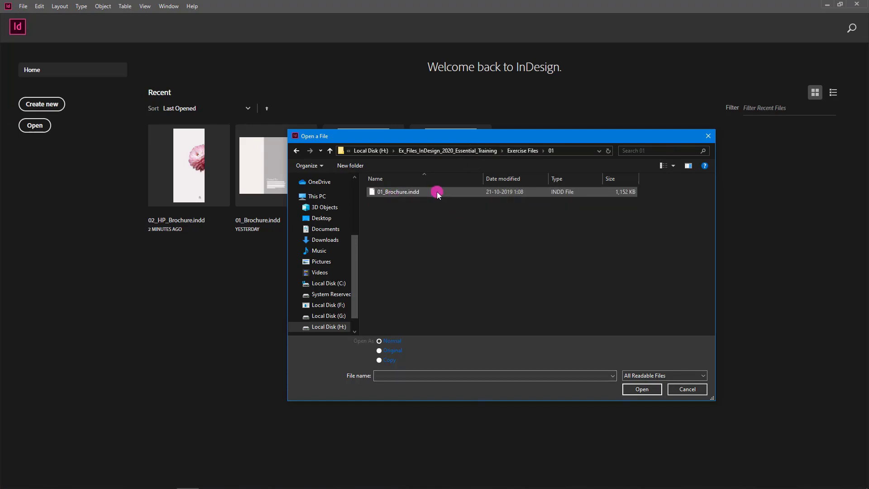
click(436, 192)
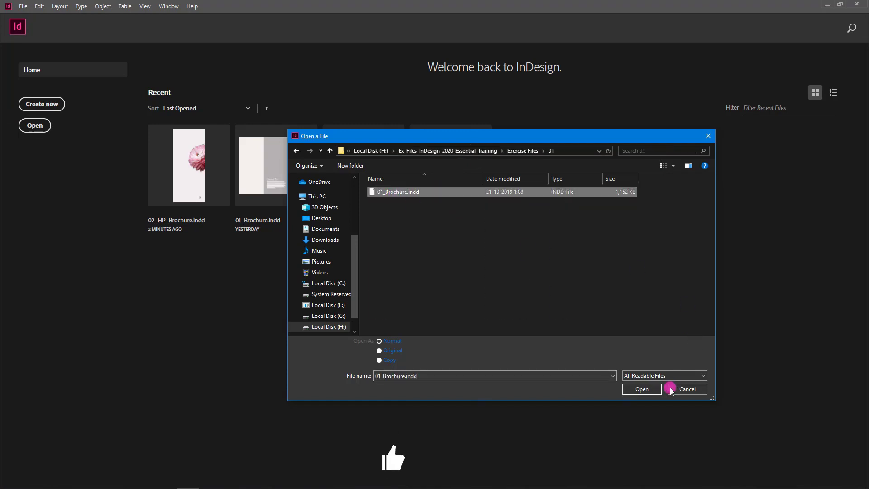
click(642, 390)
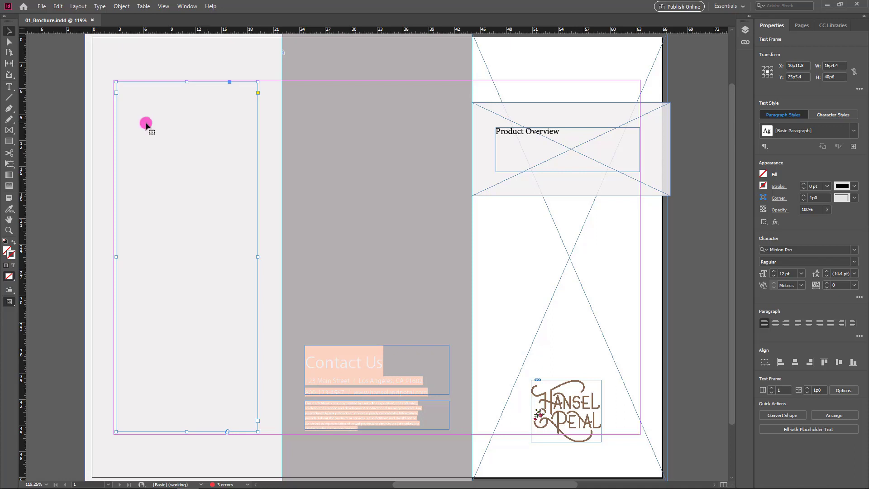
Draw a text frame in the grey middle panel above Contact Us and enter "this is secret of indesign".
click(9, 87)
click(326, 162)
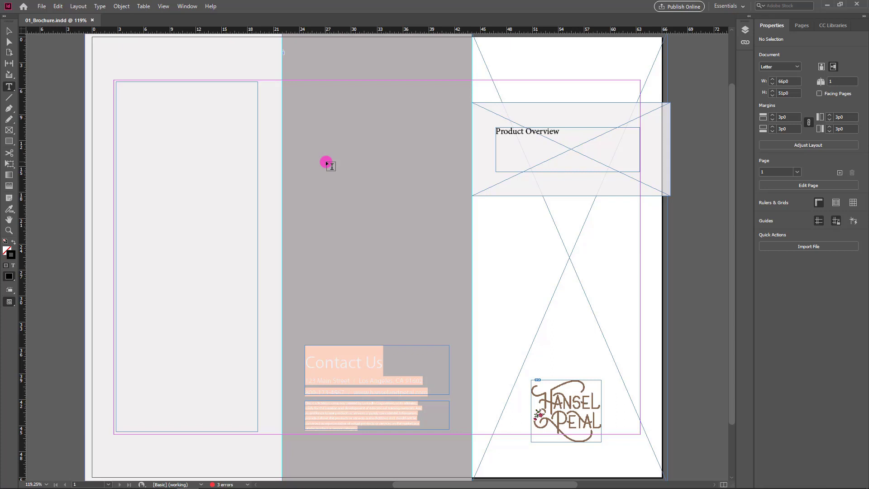
drag(300, 112, 458, 234)
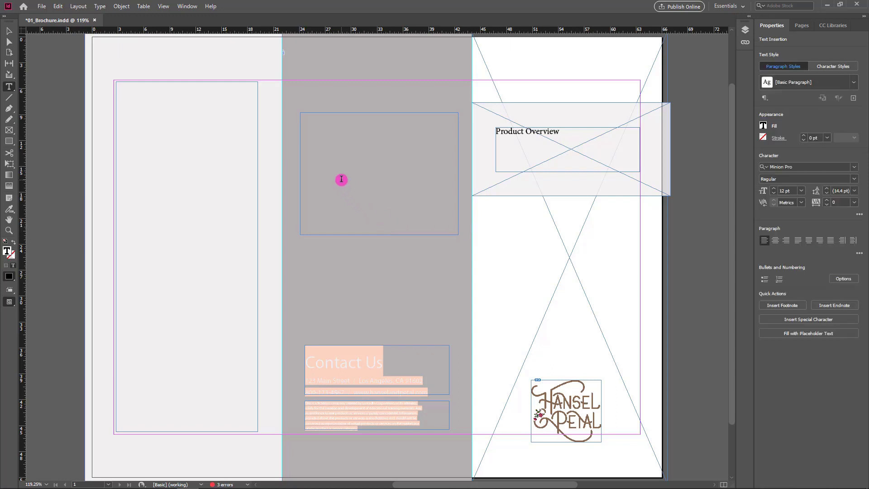
key(ctrl+z)
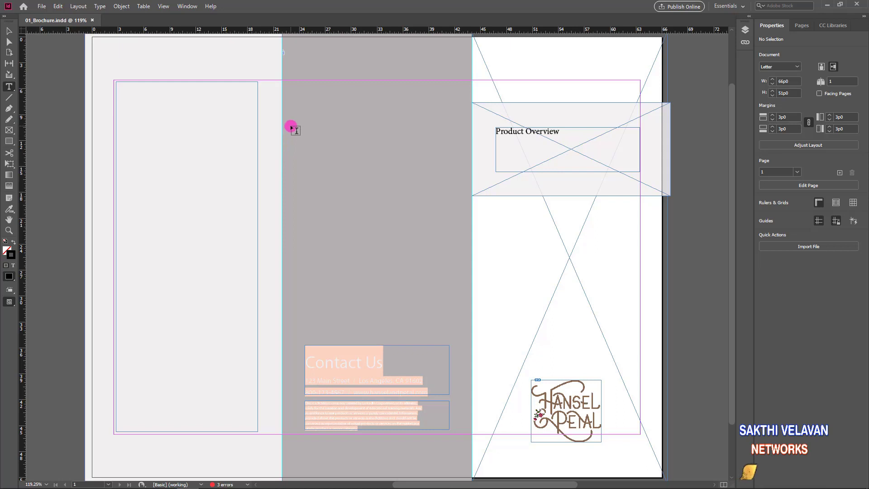
drag(290, 126, 452, 278)
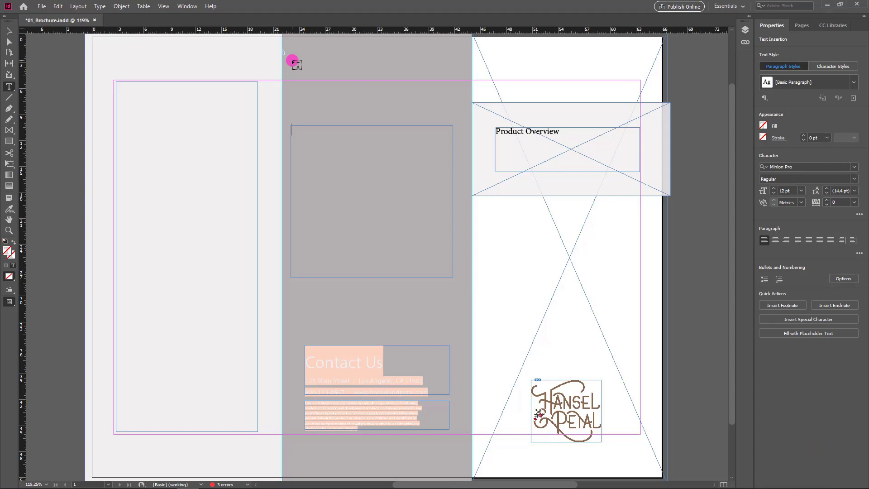
text(this is secret of indesign)
Place the 01_Intro Word document into the empty text frame of the first panel and dismiss the missing fonts warning.
key(ctrl+d)
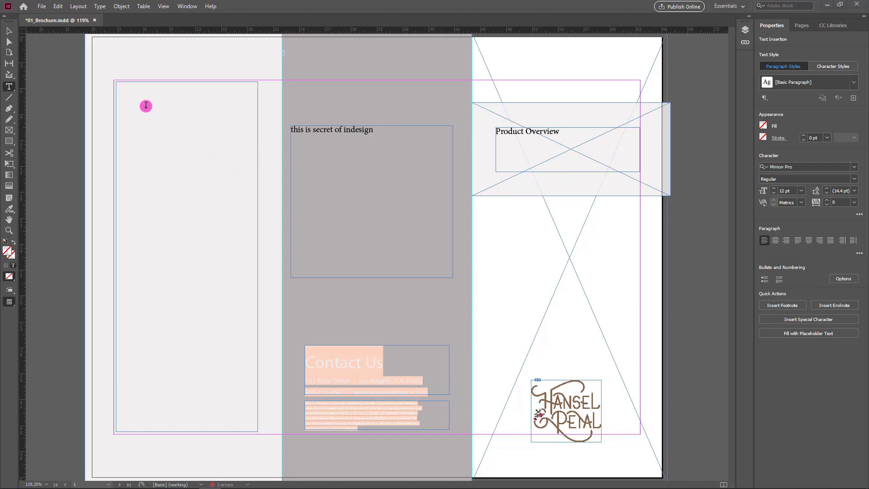
click(133, 95)
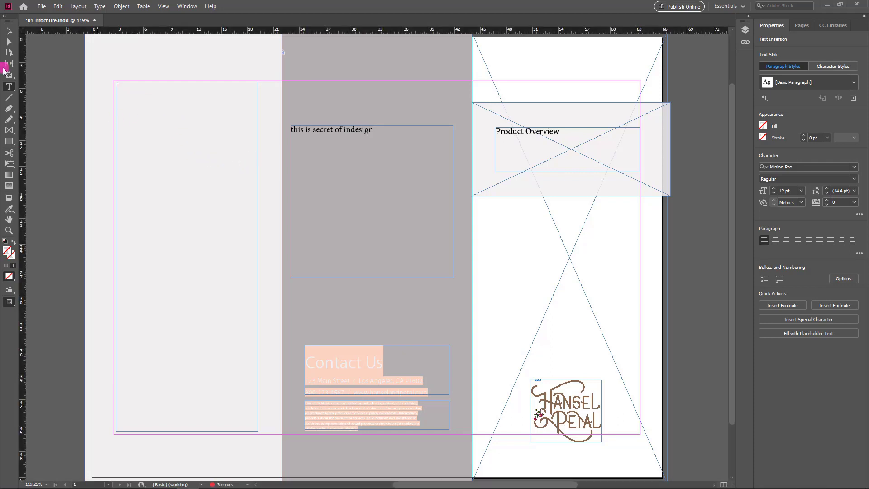
click(41, 6)
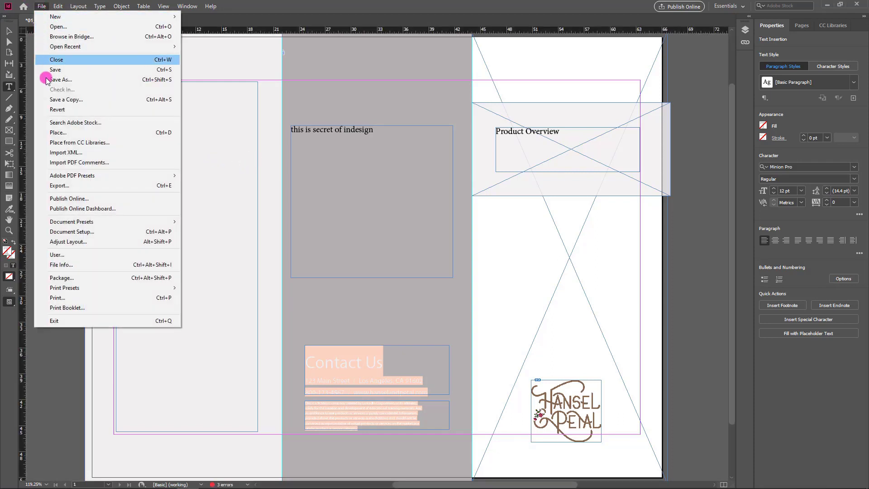
click(60, 133)
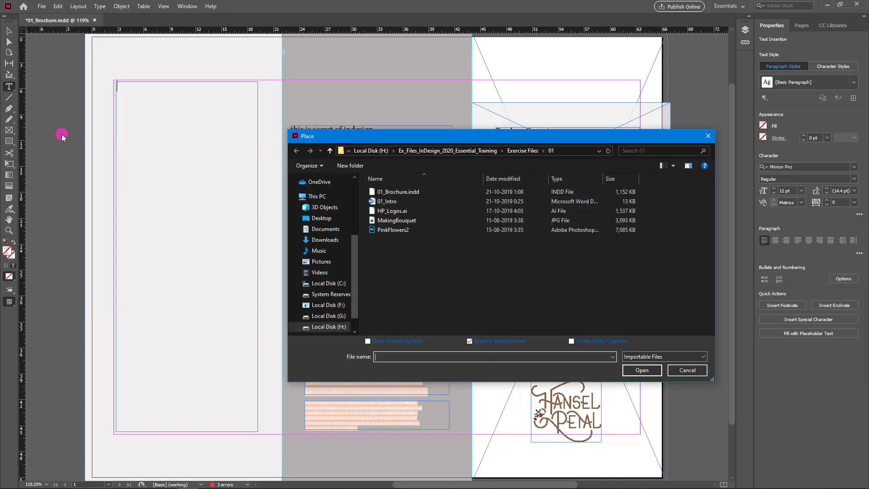
click(389, 201)
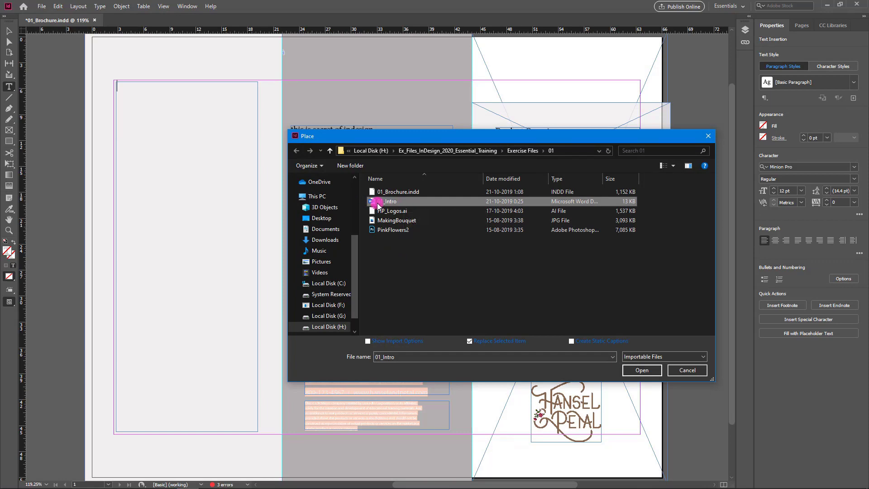
click(634, 371)
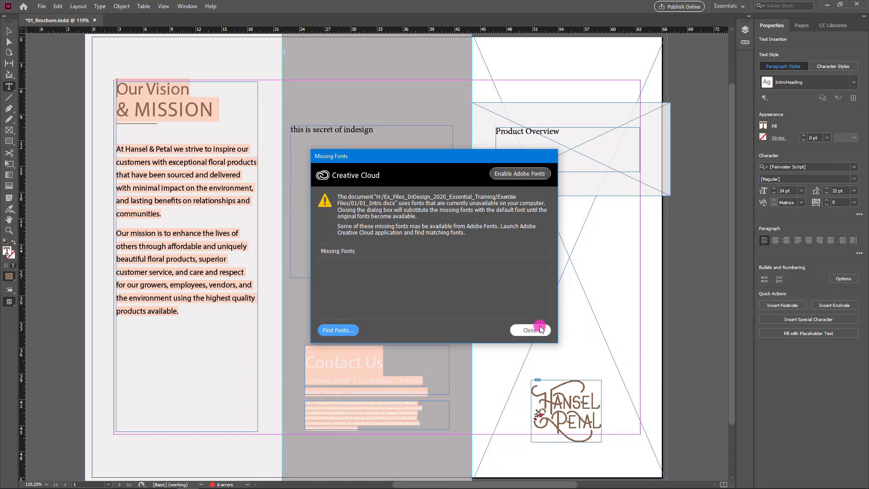
click(523, 333)
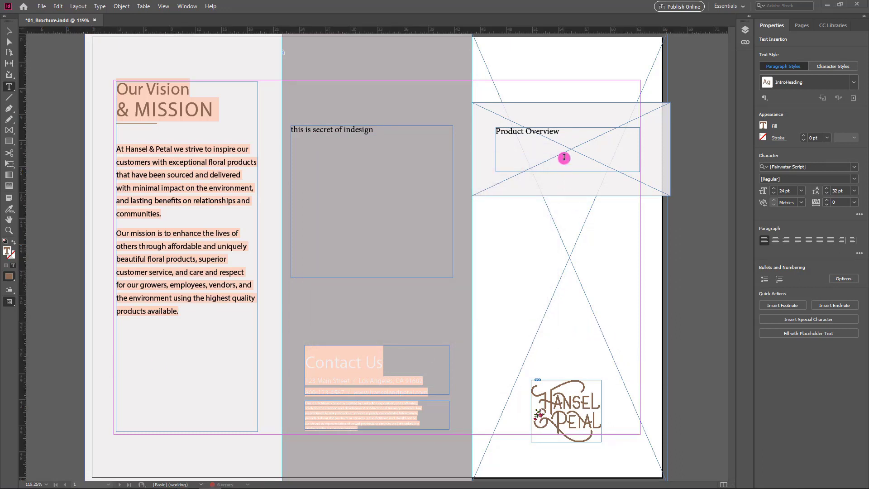
Select the whole "Product Overview" heading text in the white panel.
click(565, 132)
drag(565, 132, 495, 132)
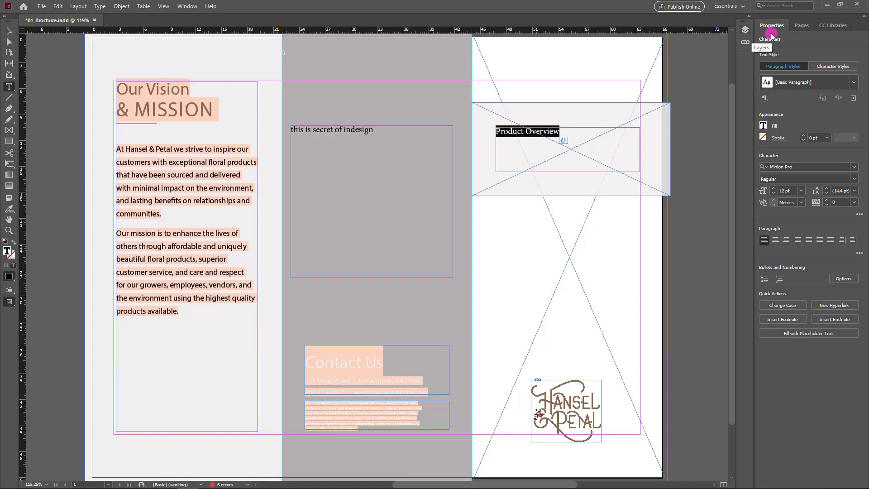
key(ctrl+shift+a)
click(187, 6)
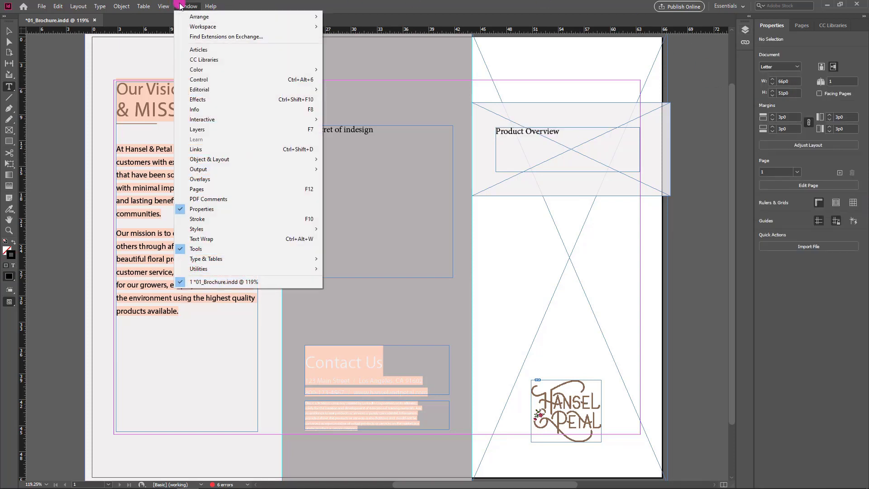
click(567, 130)
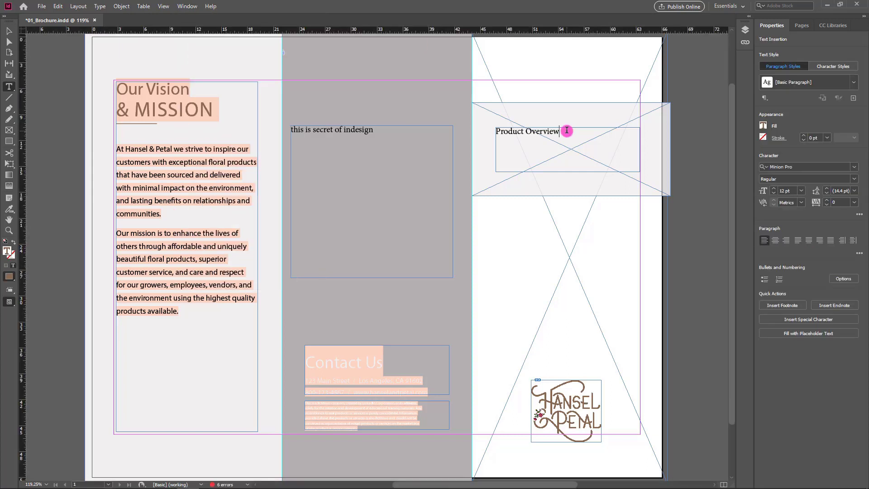
drag(567, 131, 497, 131)
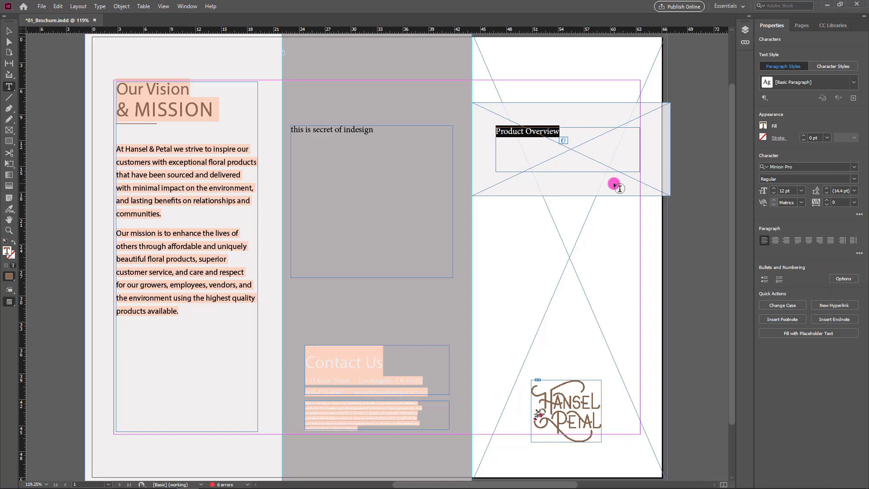
click(9, 52)
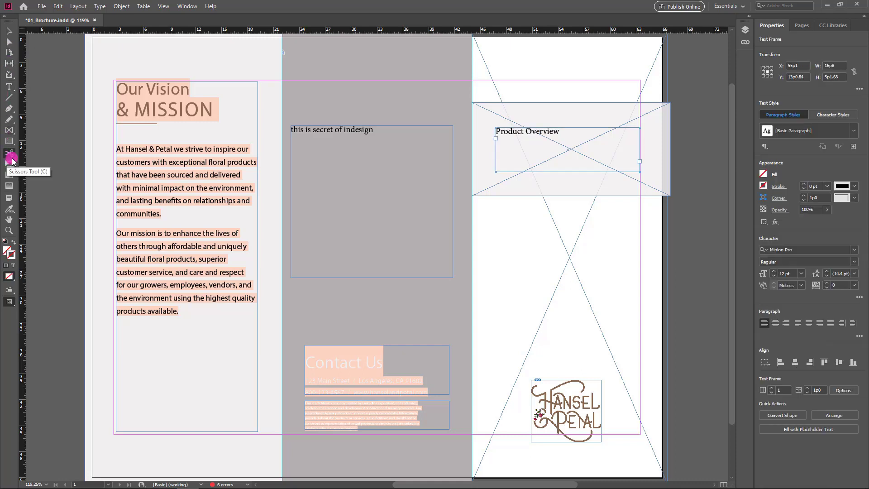
click(9, 153)
click(10, 196)
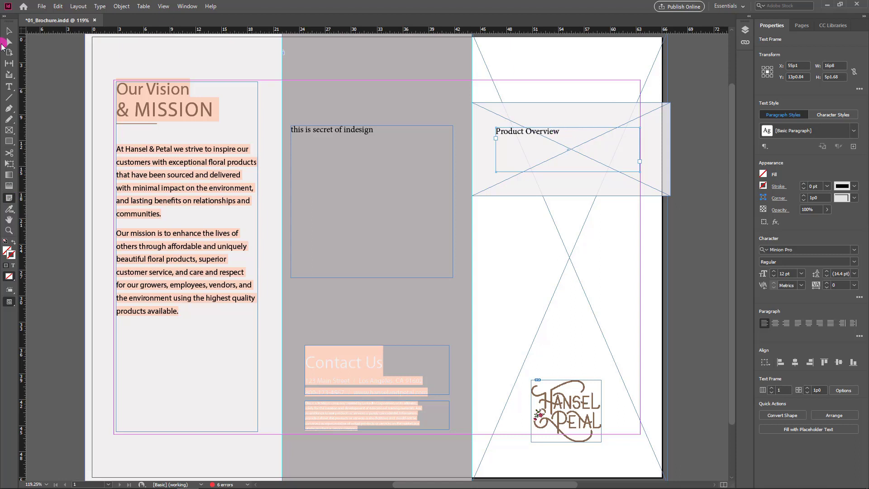
Select the whole "Product Overview" heading text and set its font size to 28 pt.
click(10, 87)
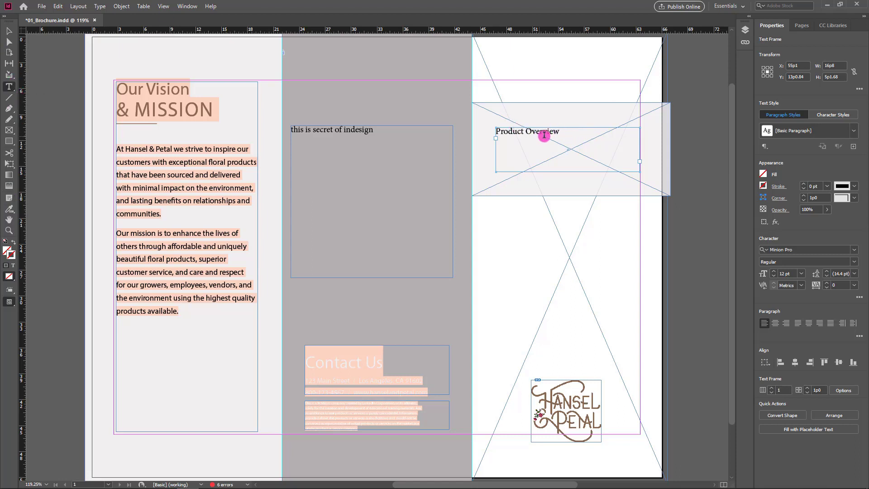
click(560, 131)
drag(551, 133, 494, 132)
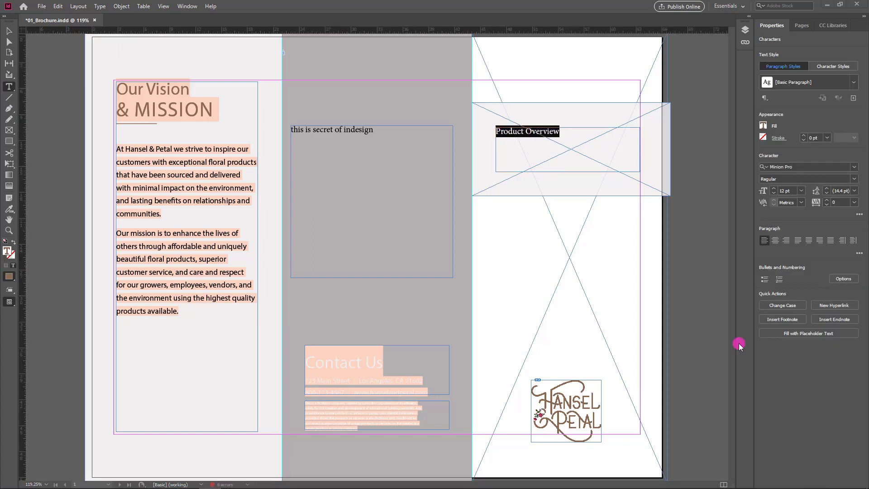
click(801, 191)
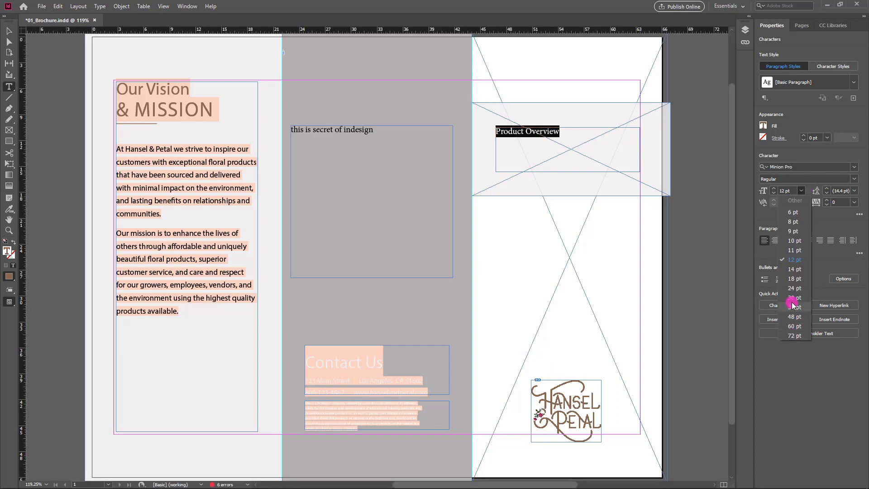
click(787, 191)
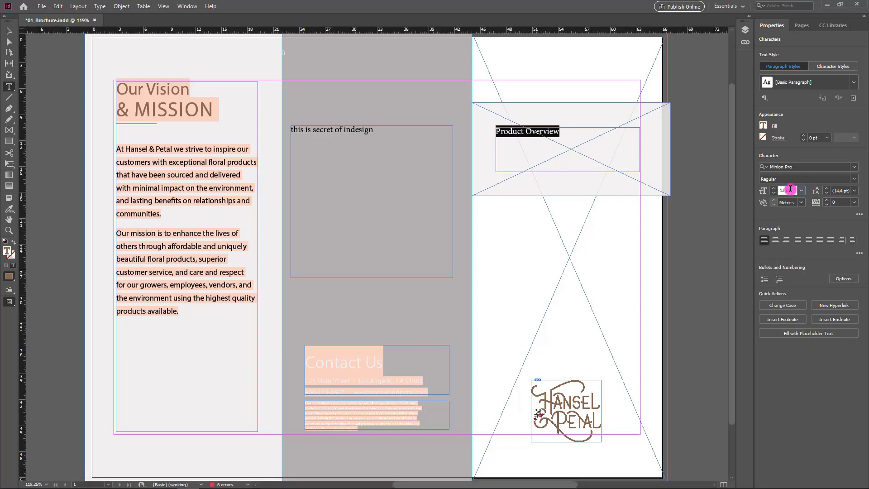
drag(790, 189, 773, 190)
text(2)
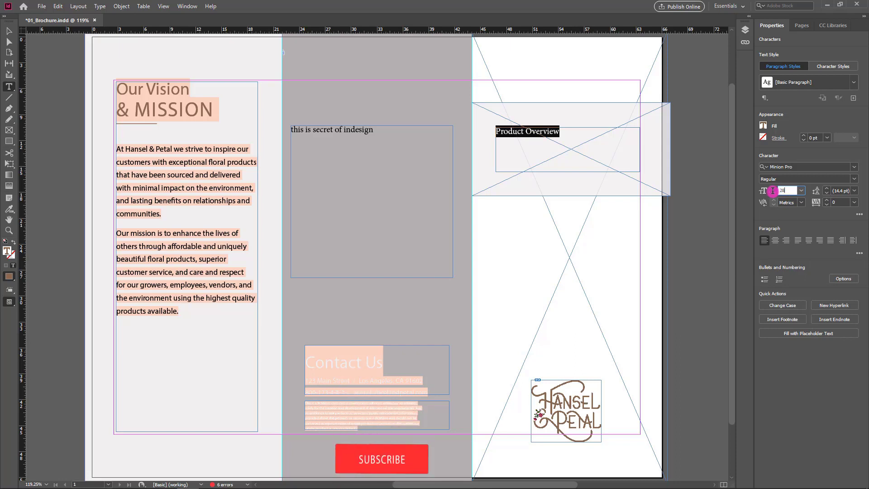
key(Return)
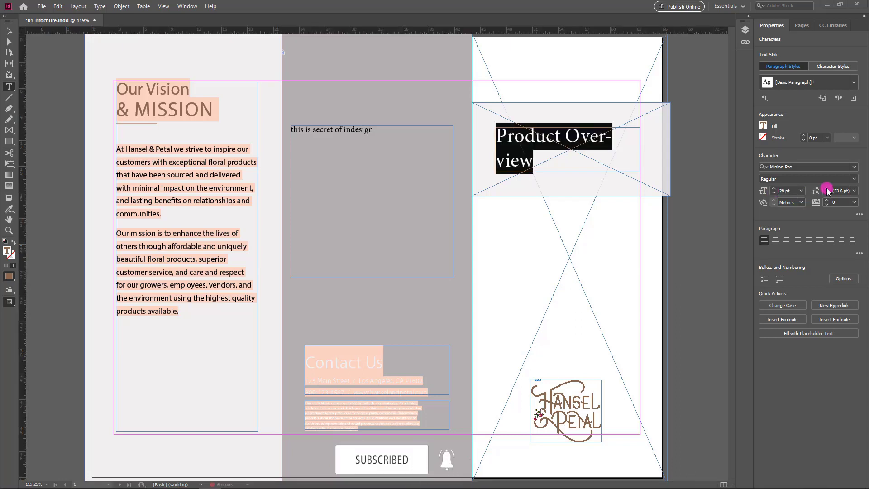
Increase the leading of the "Product Overview" heading to 41 pt.
click(827, 189)
click(828, 190)
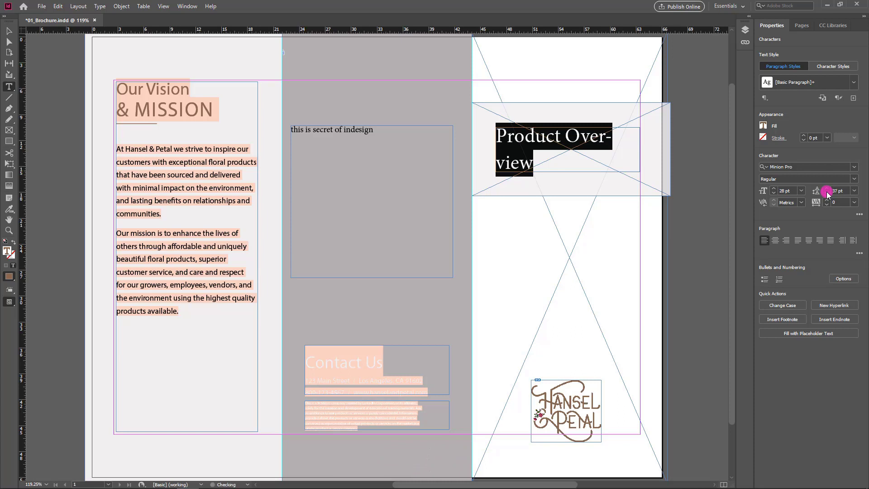
click(828, 190)
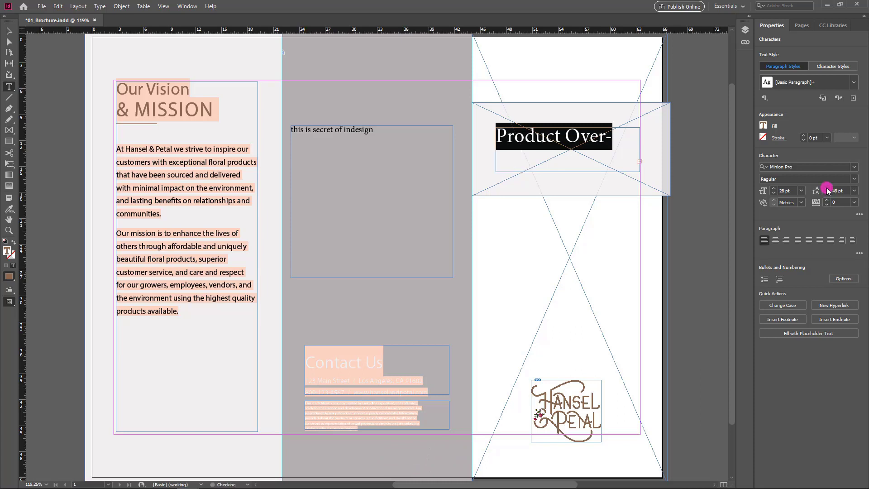
Change the text fill of the "Product Overview" heading to the brown swatch.
click(763, 126)
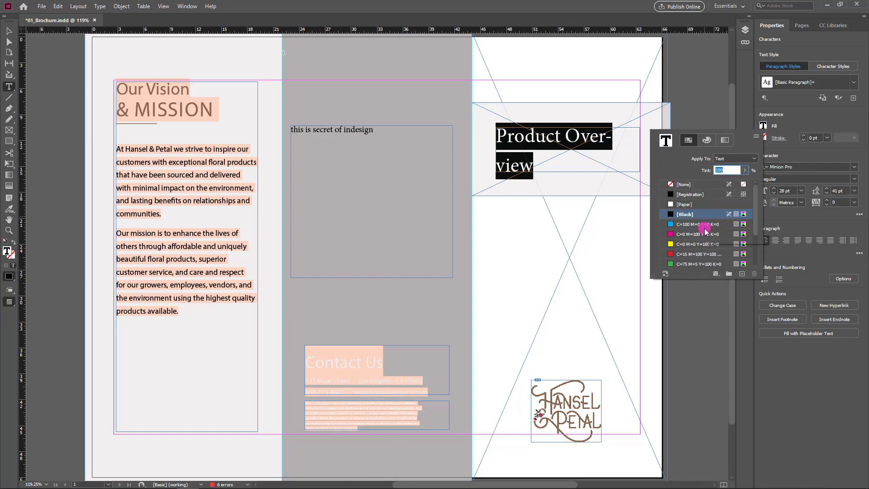
scroll(679, 227, down, 4)
click(685, 248)
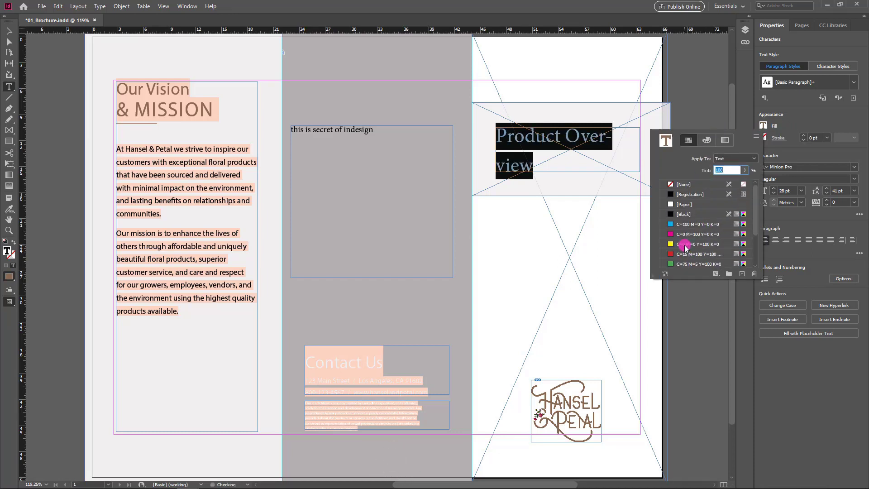
scroll(686, 253, up, 4)
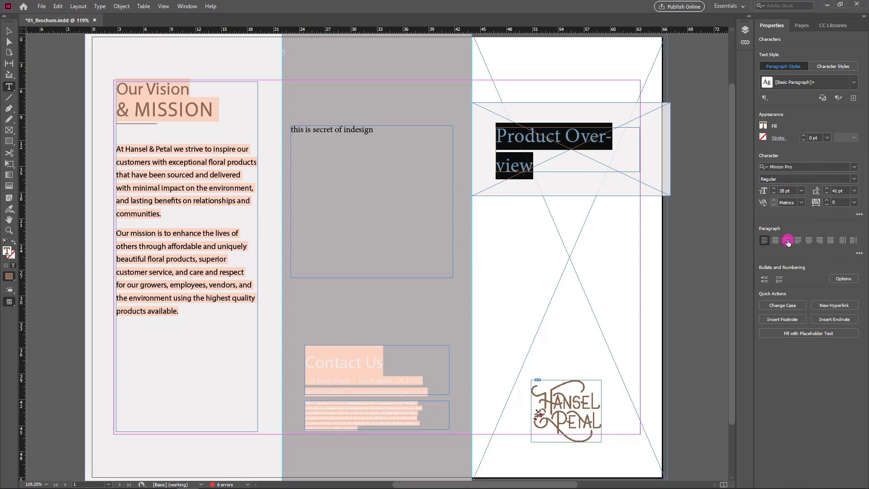
Set the "Product Overview" heading's font to Helvetica LT Std Black and apply All Caps.
click(854, 167)
scroll(744, 275, down, 8)
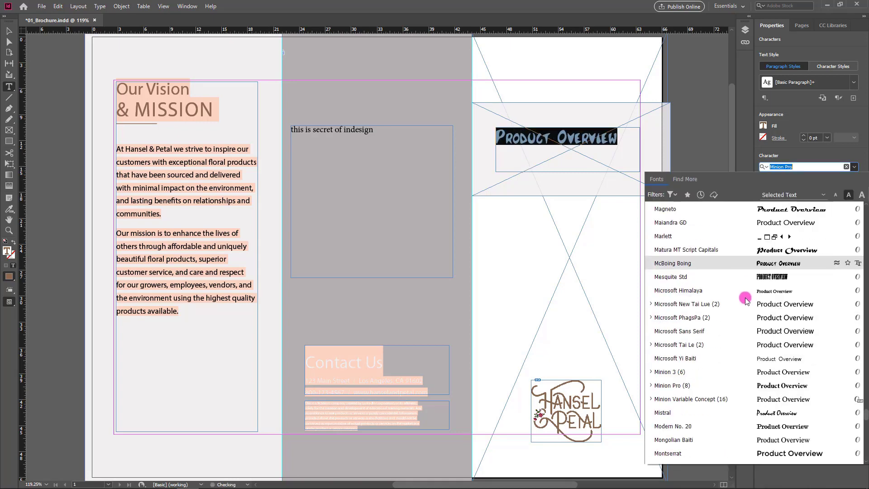
scroll(748, 325, down, 4)
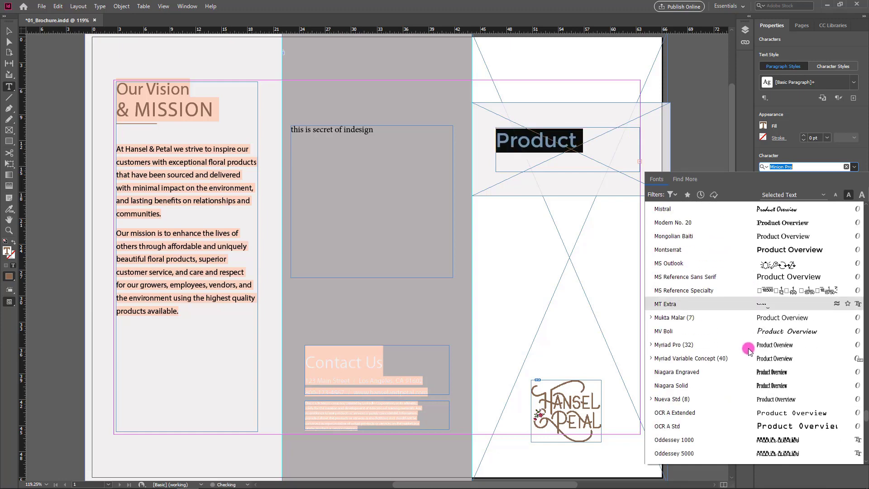
double_click(802, 168)
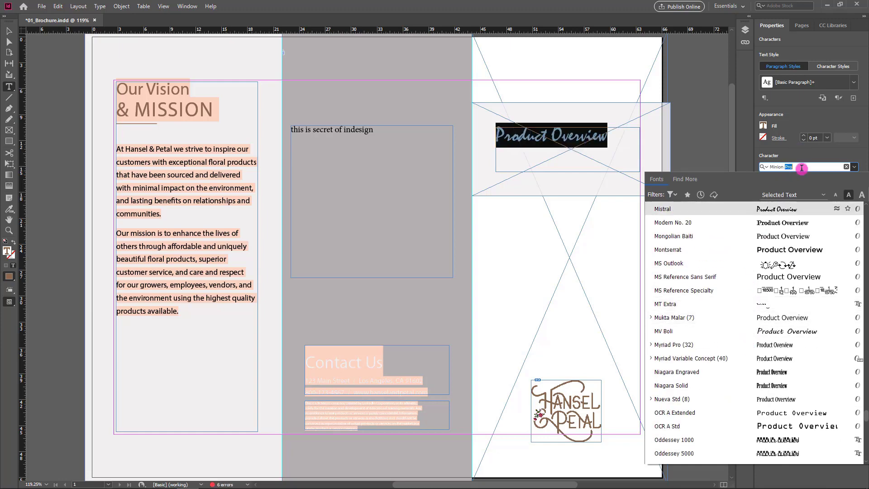
drag(802, 168, 759, 167)
text(helvi)
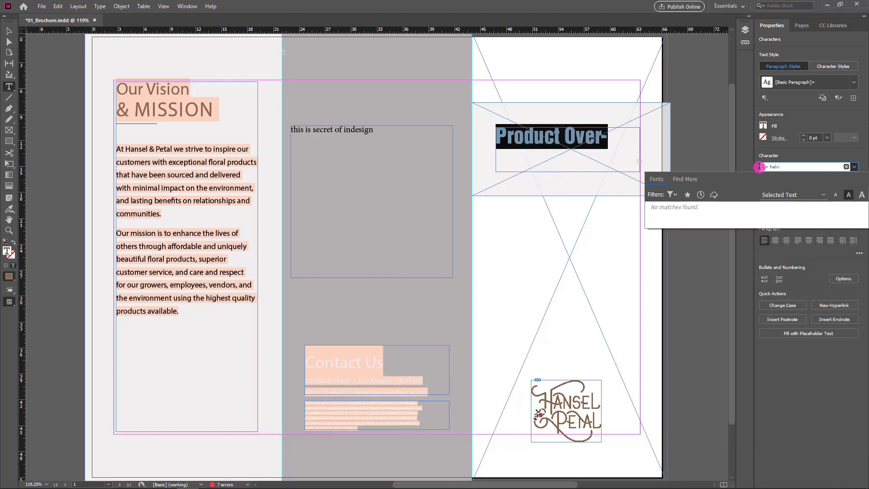
key(BackSpace)
text(v)
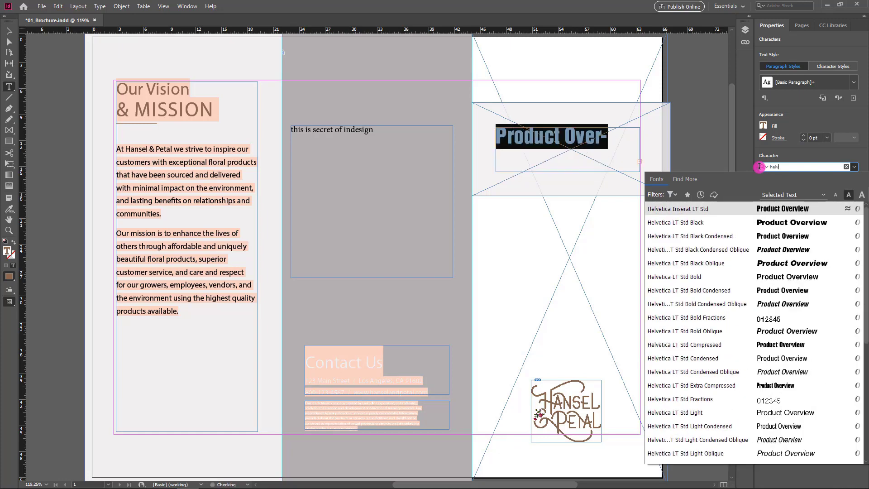
click(732, 225)
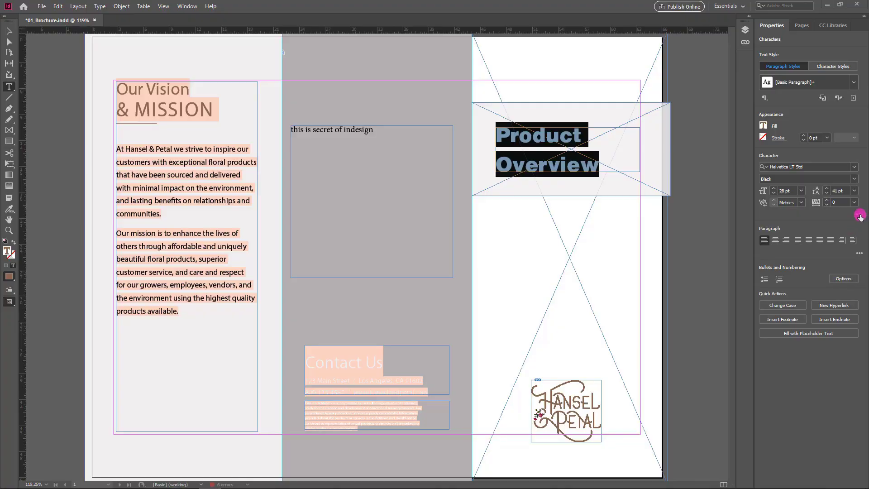
click(860, 215)
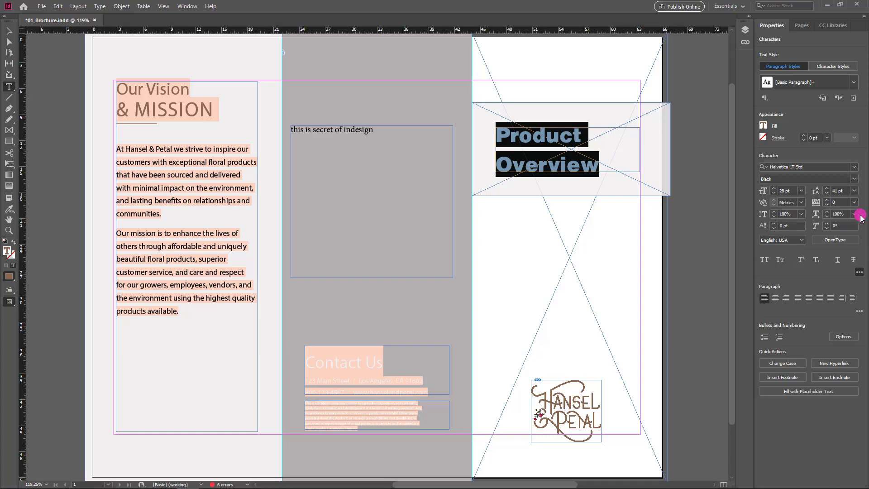
click(764, 260)
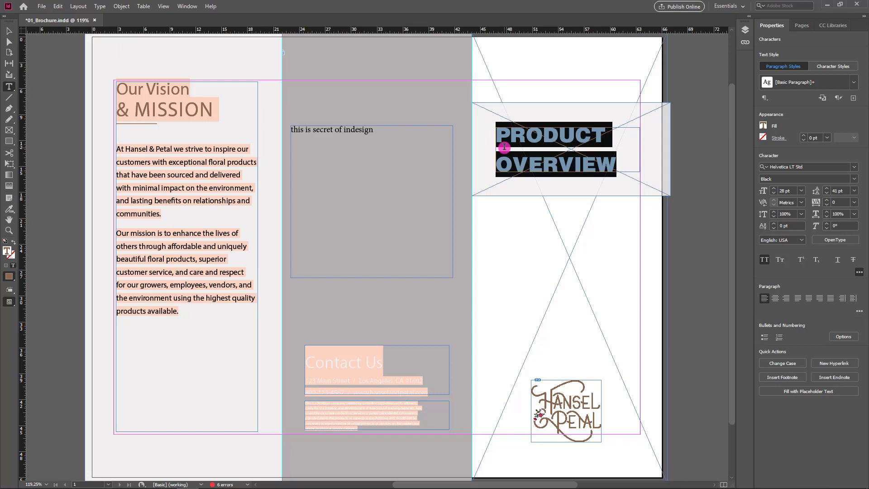
Format the words "affordable and uniquely" in the mission paragraph as Times New Roman Italic and deselect the text frame.
click(168, 246)
drag(168, 246, 248, 244)
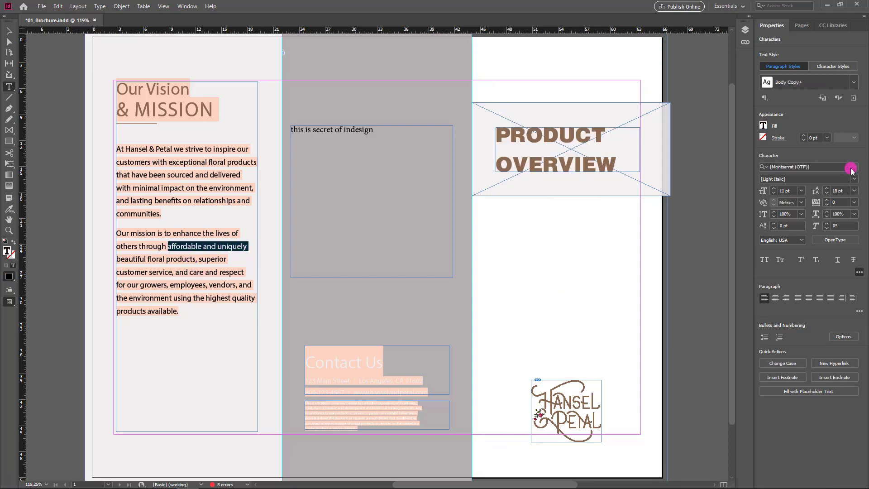
click(837, 166)
text(time)
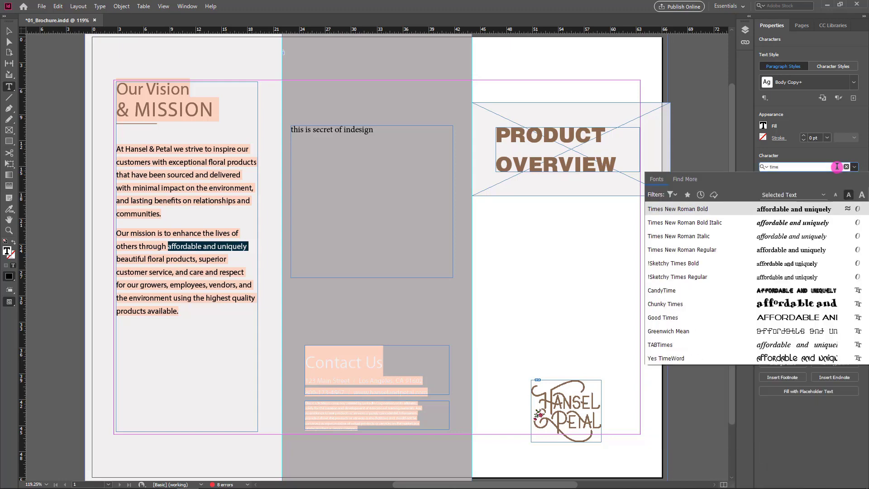
key(Return)
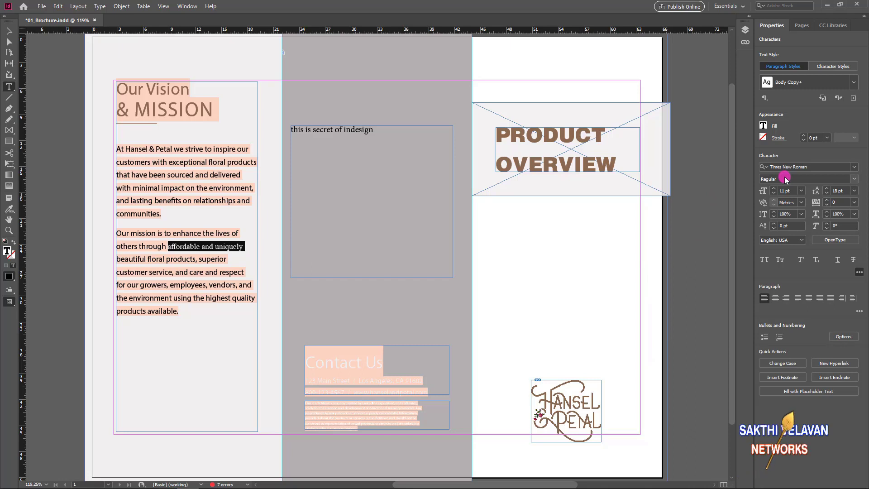
click(854, 180)
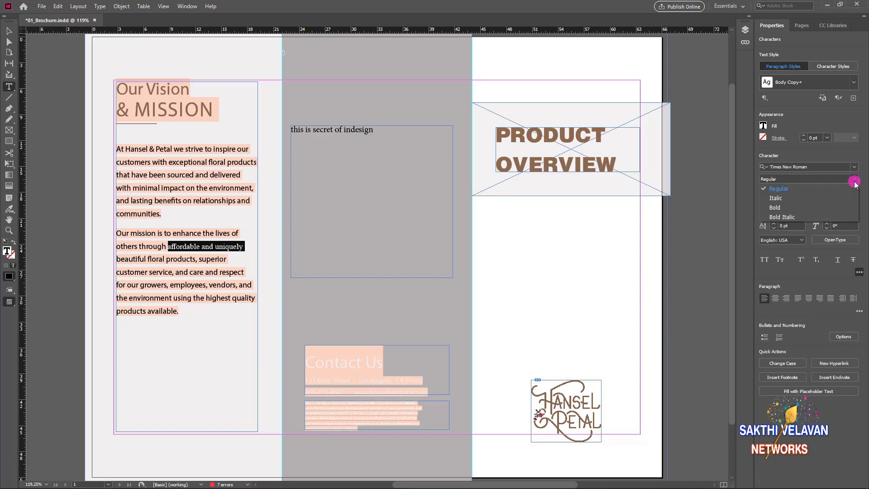
click(788, 198)
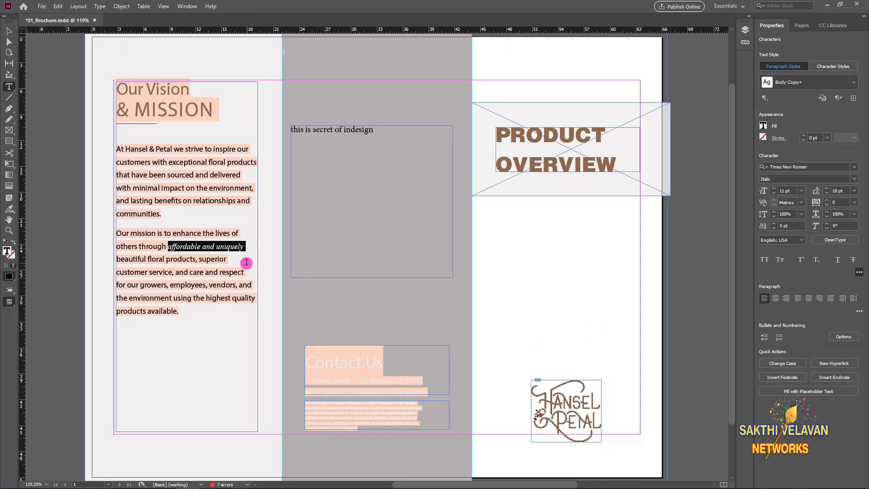
key(Escape)
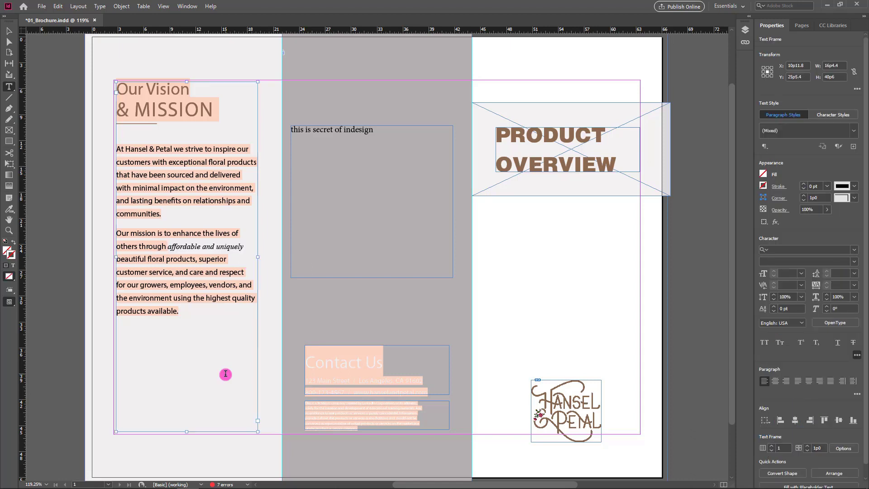
click(9, 32)
click(64, 222)
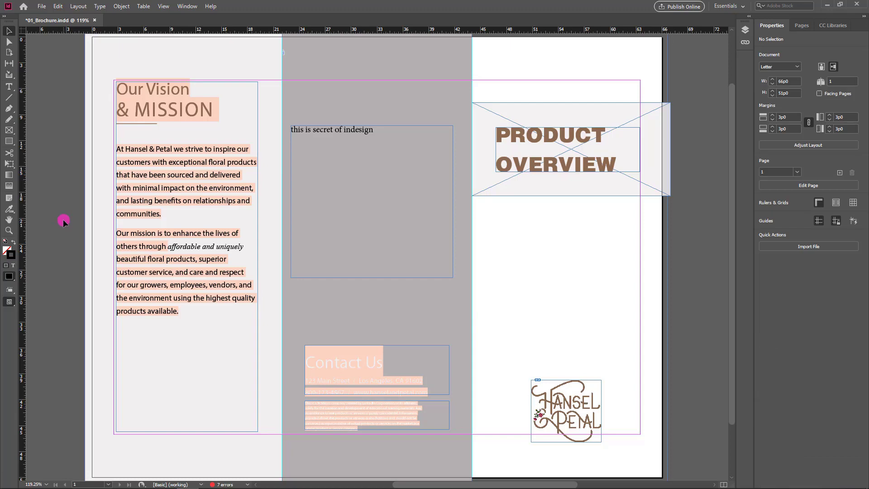
Place HP_Logos.ai in the grey middle panel between the text frame and Contact Us, about 18p3 wide and 5p8 high.
click(41, 7)
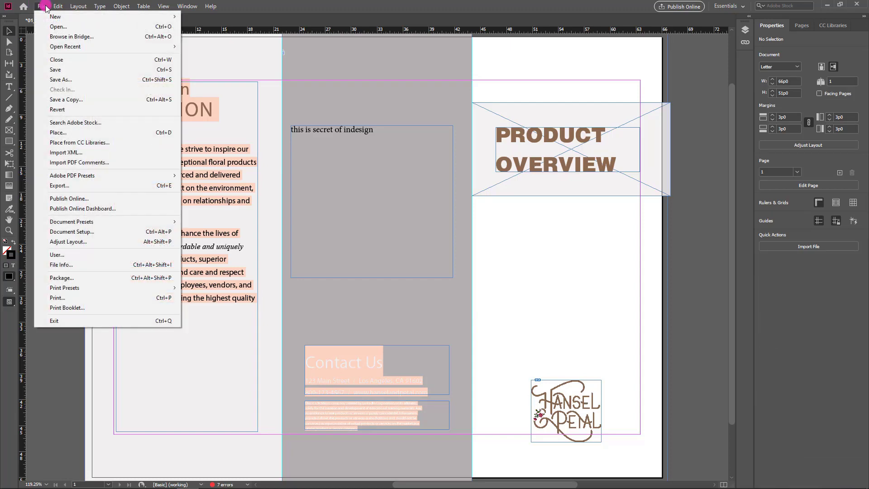
click(52, 132)
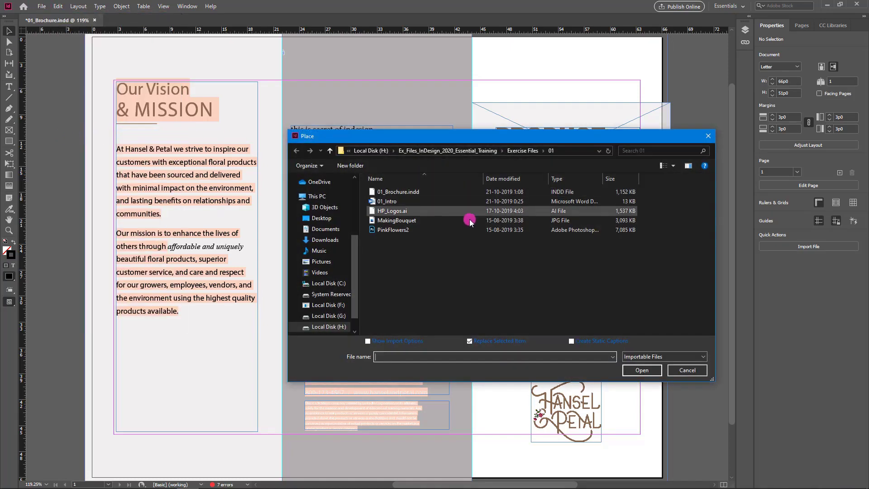
click(394, 216)
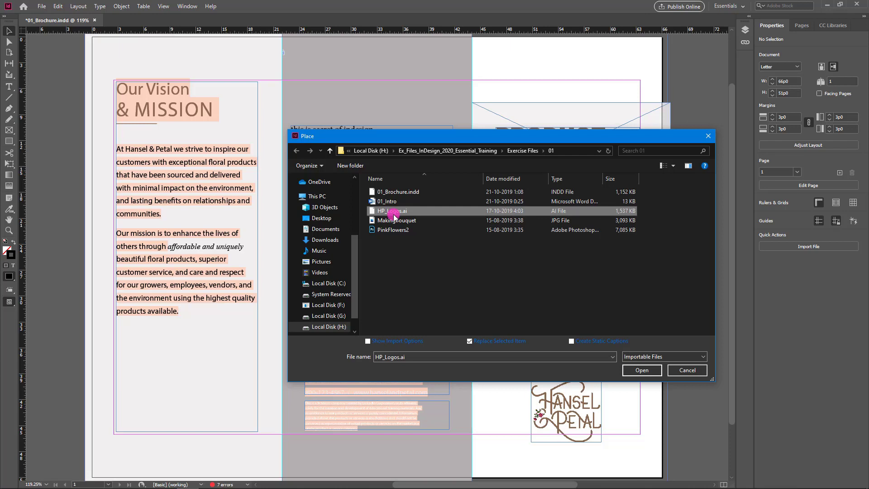
click(641, 370)
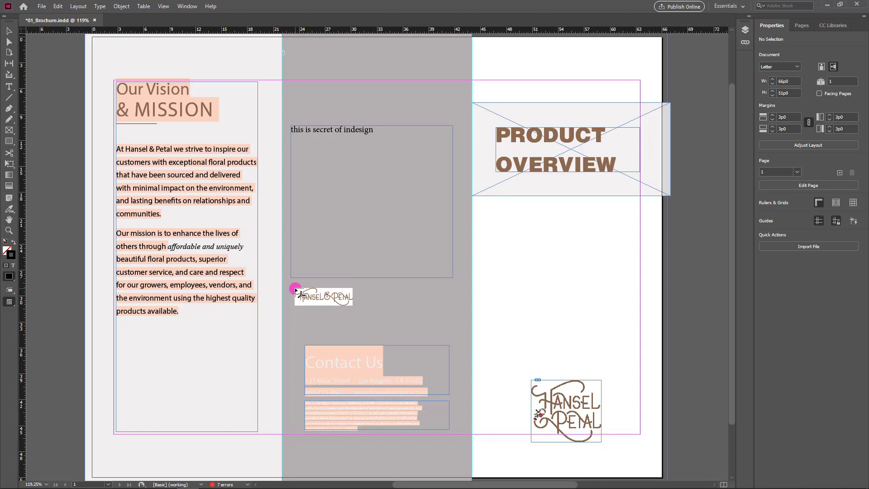
click(295, 289)
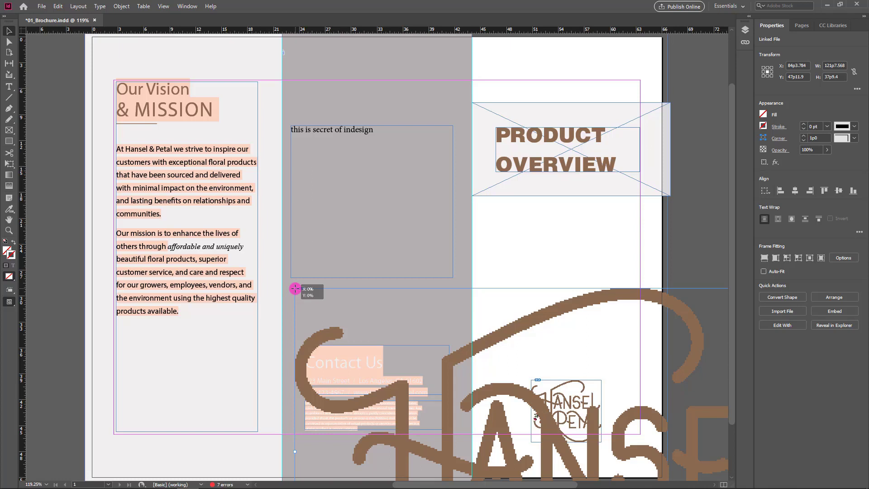
key(ctrl+z)
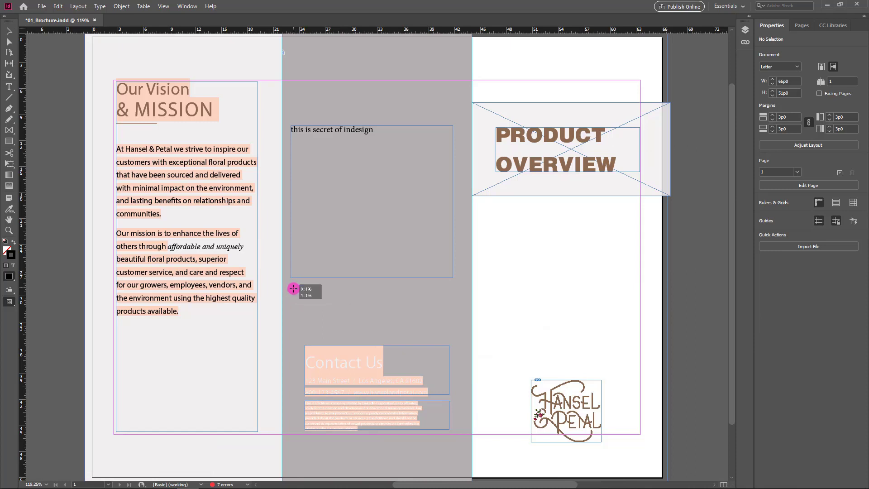
drag(294, 289, 449, 357)
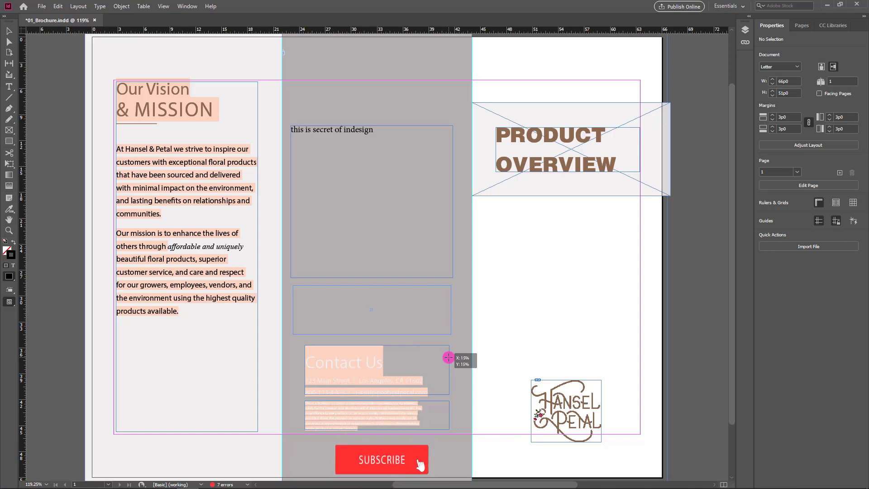
drag(449, 358, 449, 358)
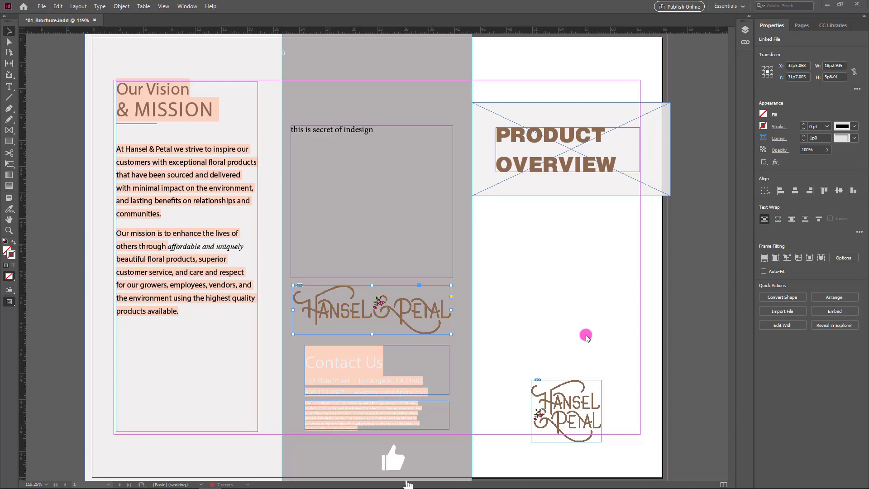
Place the MakingBouquet image into the tall empty frame behind the Product Overview heading, undoing its replacement of the grey-panel logo.
click(41, 7)
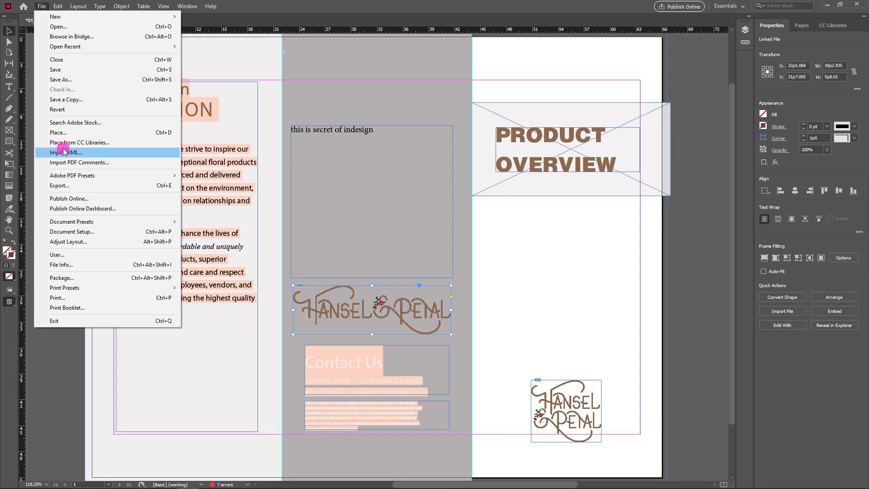
click(66, 132)
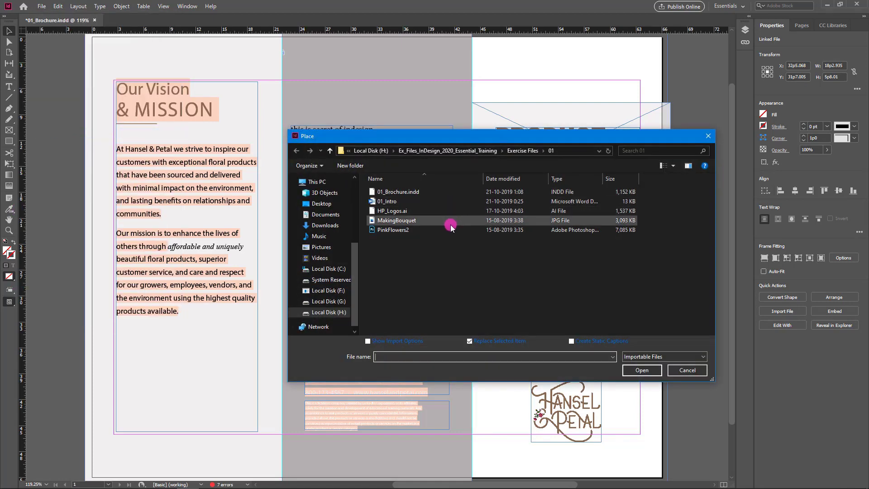
click(431, 222)
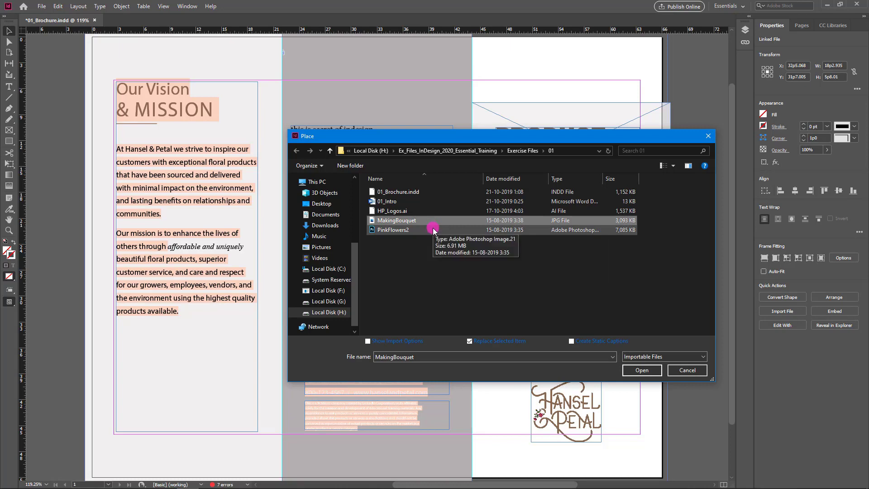
click(631, 370)
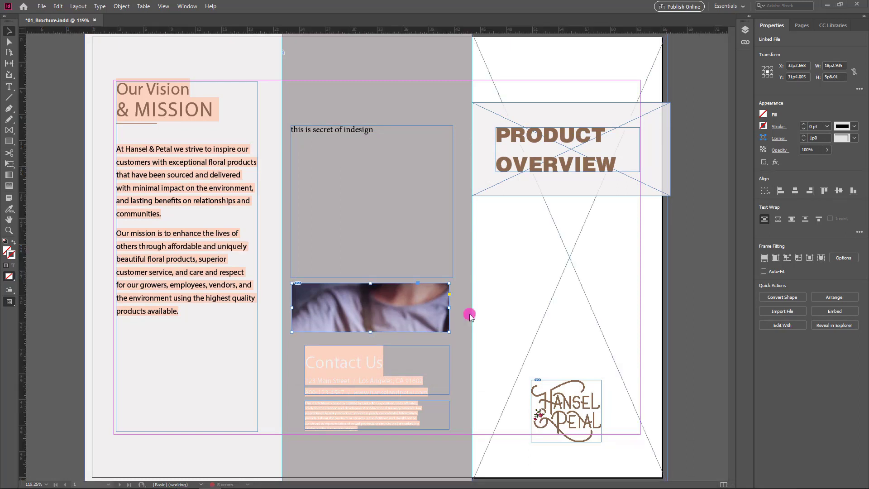
key(ctrl+z)
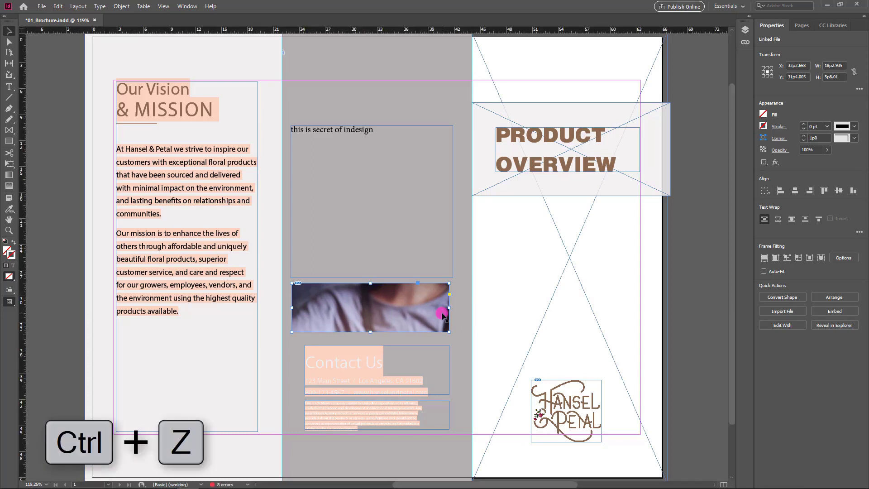
key(ctrl+z)
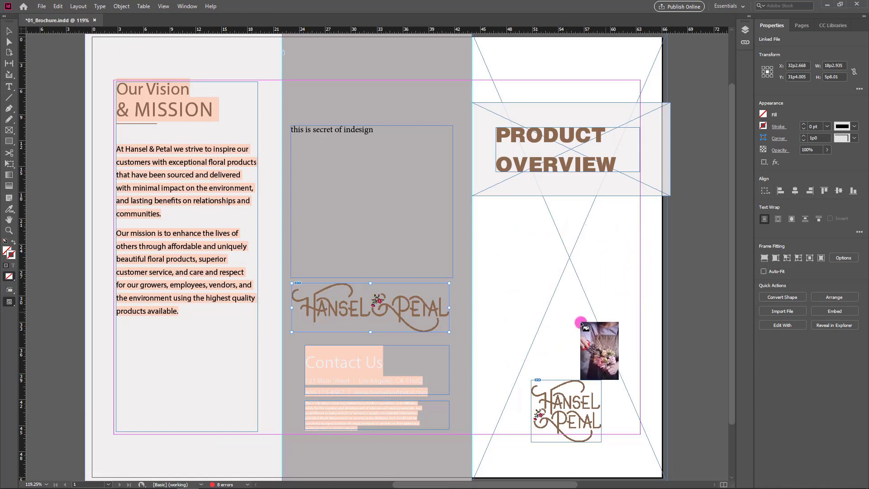
click(504, 285)
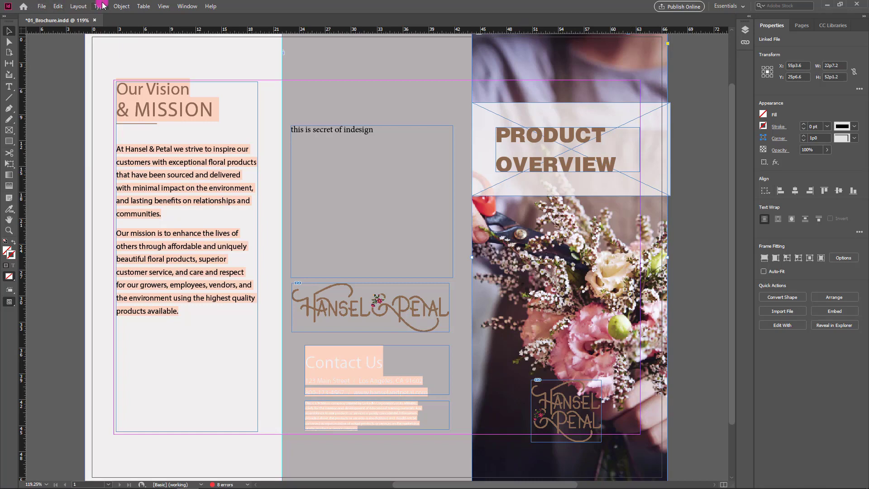
Set the display performance to High Quality Display and open the Links panel.
click(163, 6)
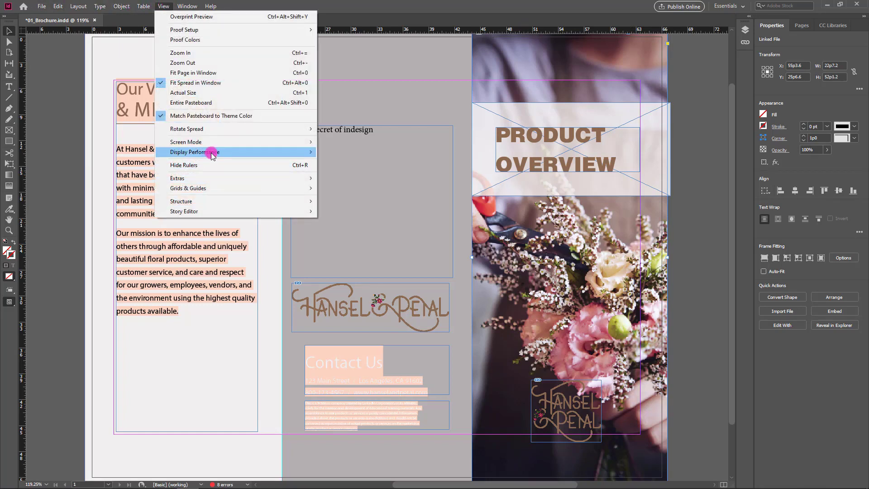
mouse_move(213, 154)
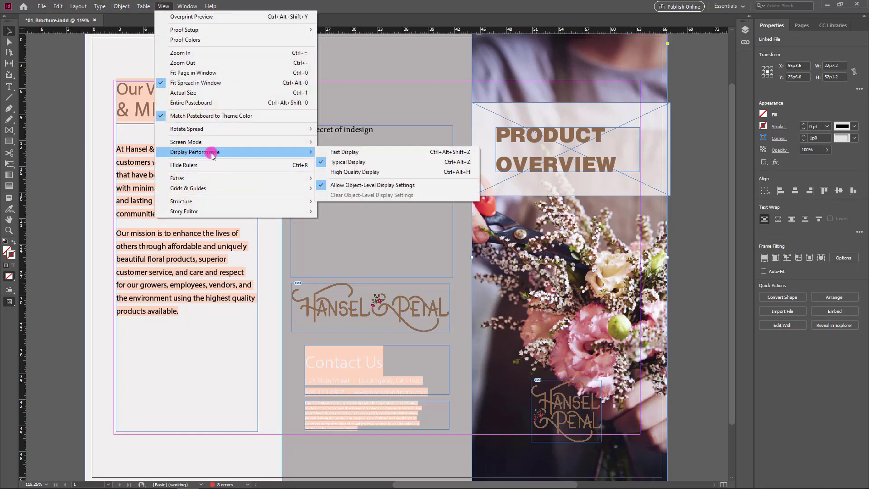
click(359, 172)
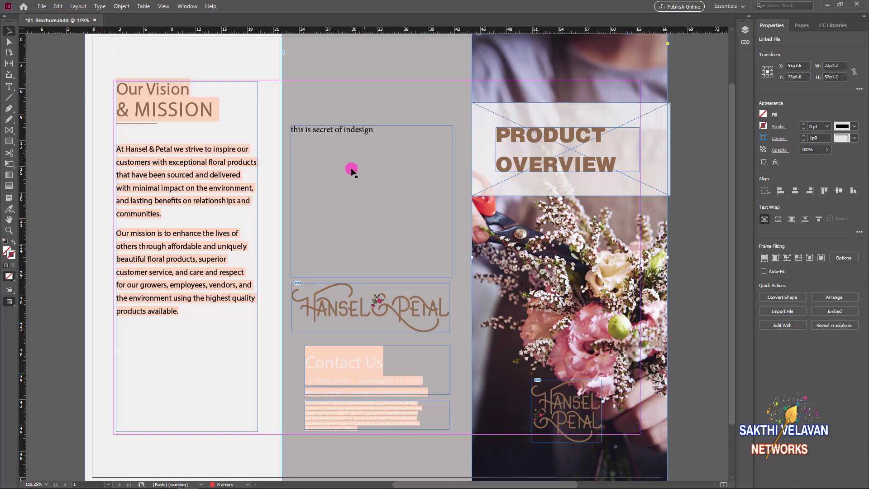
click(186, 7)
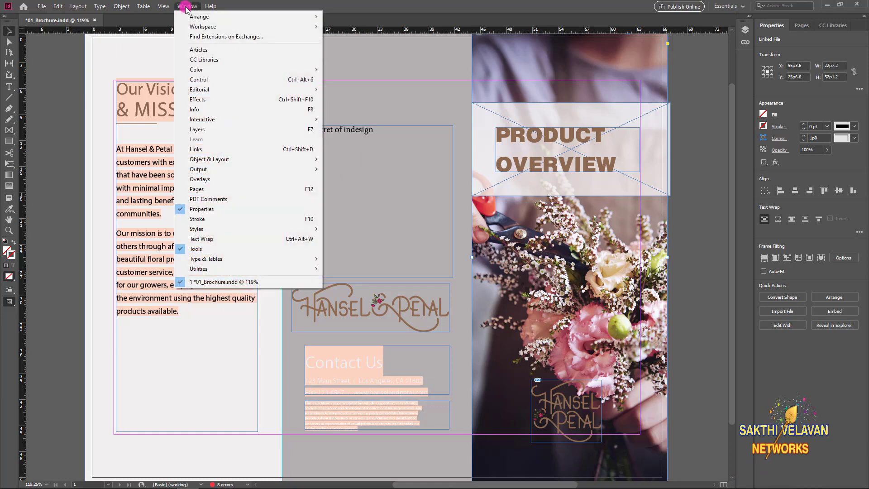
click(216, 150)
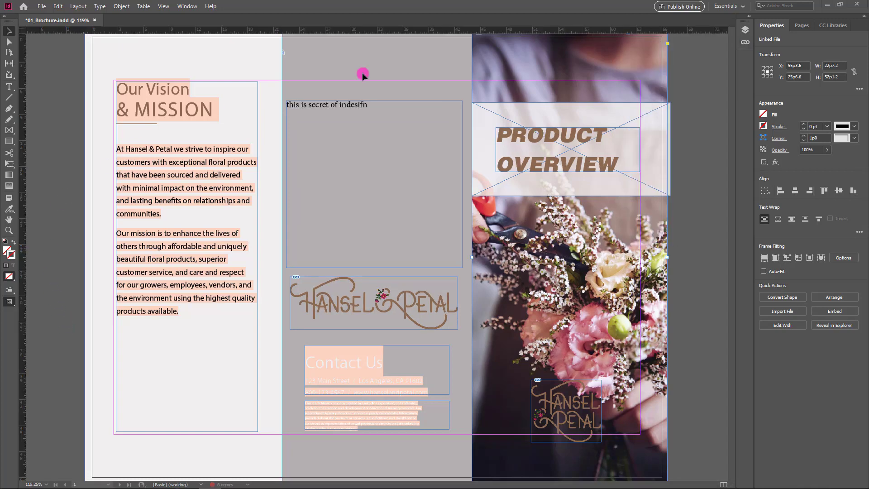
Shrink the grey panel's text frame to about 14p1 wide and 10p8 high, shift it right, and rotate it about 47.5°.
click(443, 268)
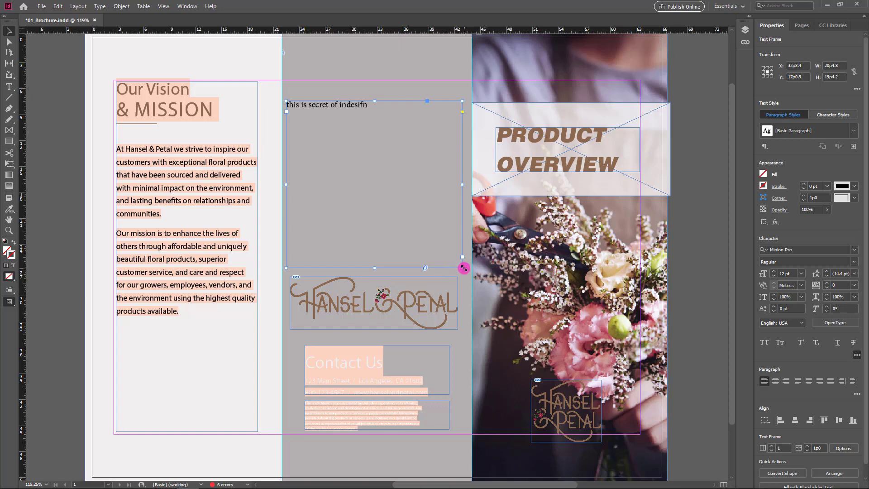
drag(464, 268, 408, 193)
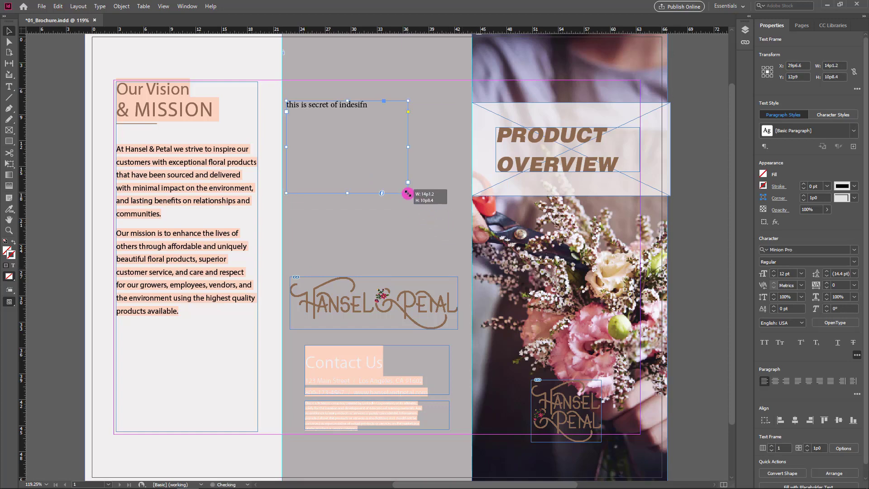
drag(336, 143, 375, 142)
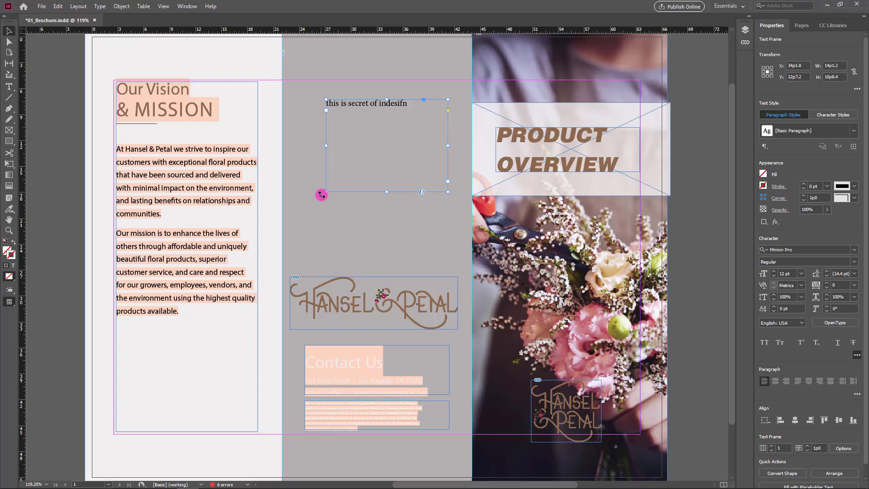
drag(321, 193, 381, 209)
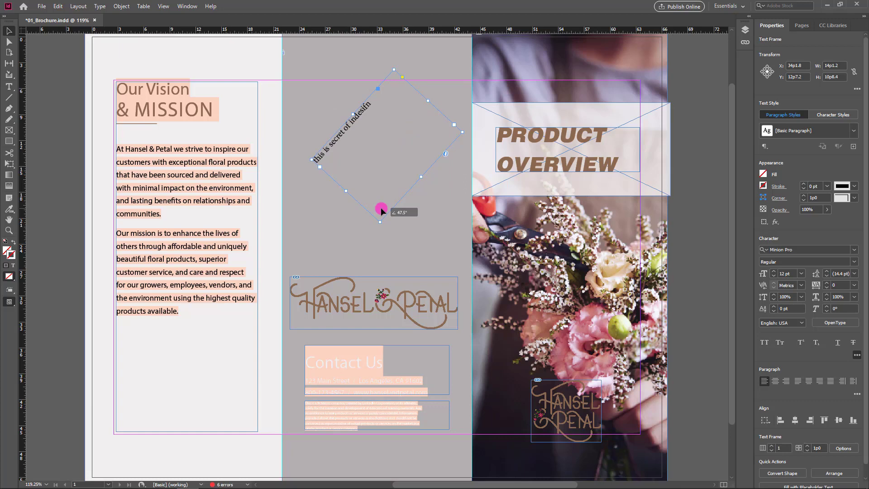
Delete the rotated text frame and move the logo up the grey panel to about X 33p0, Y 17p7.
key(Delete)
click(340, 287)
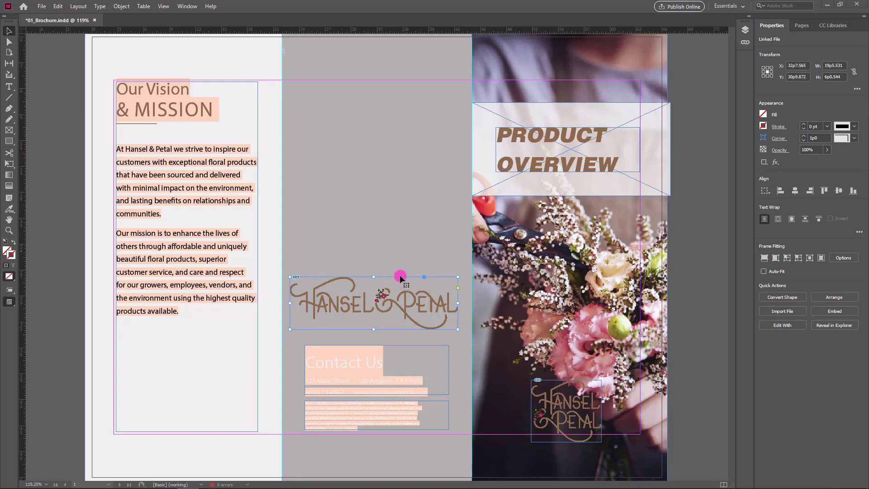
drag(400, 278, 403, 166)
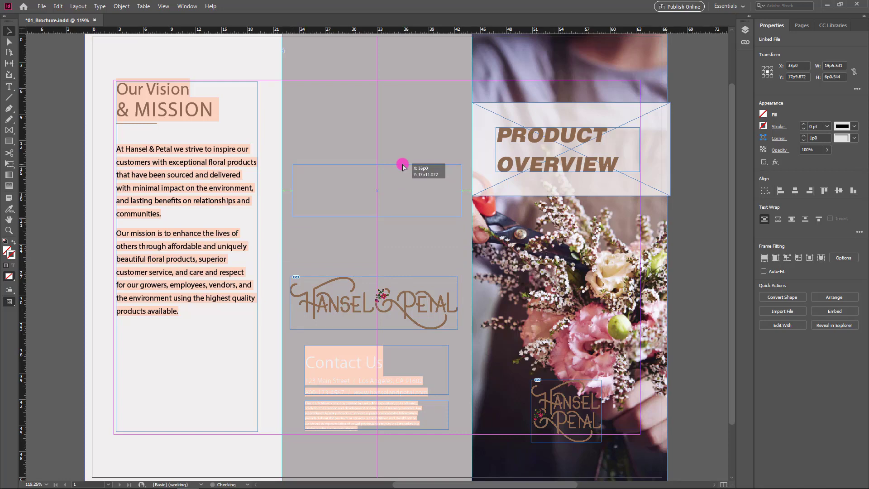
drag(403, 166, 402, 164)
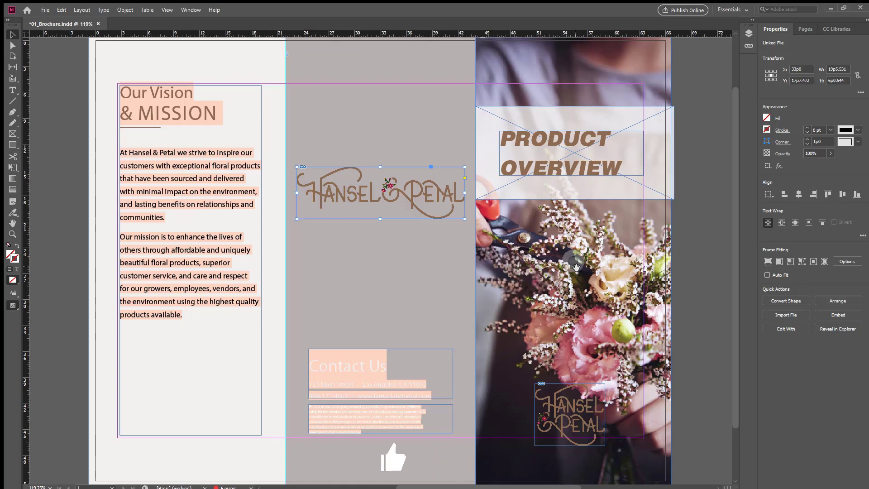
Try to shift the bouquet photo sideways inside its frame and undo the shift.
drag(577, 267, 458, 269)
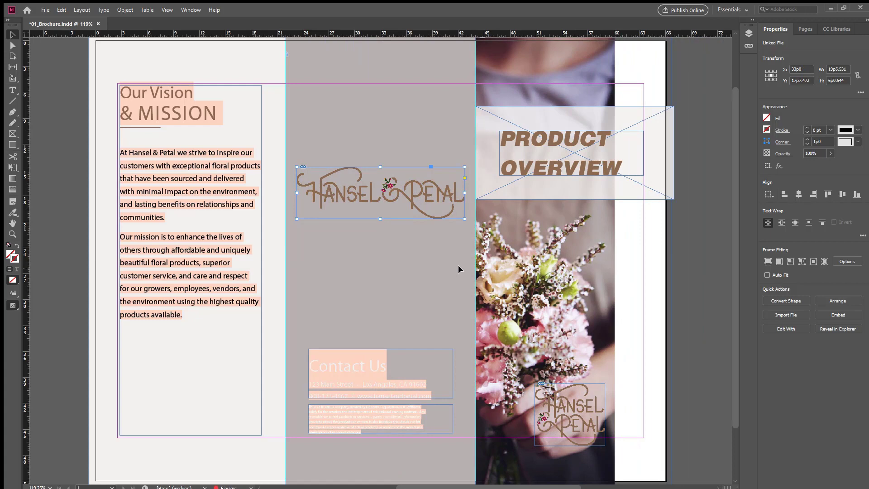
key(ctrl+z)
key(ctrl+z)
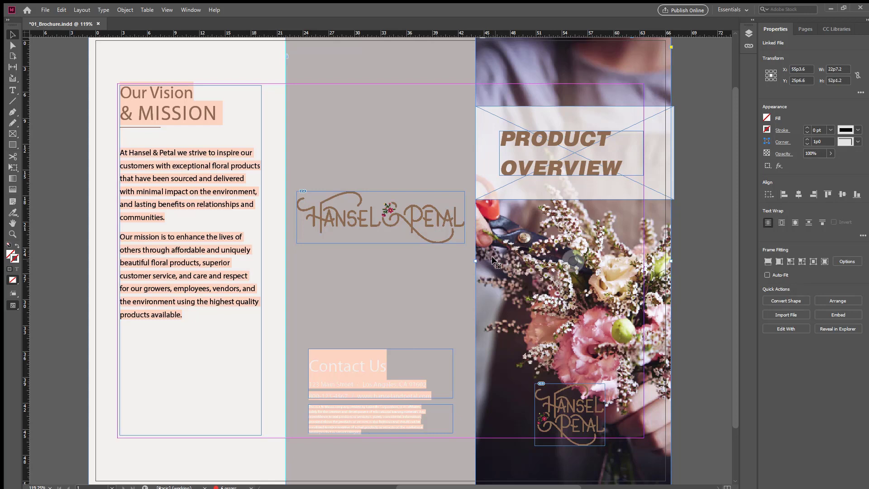
drag(493, 260, 427, 270)
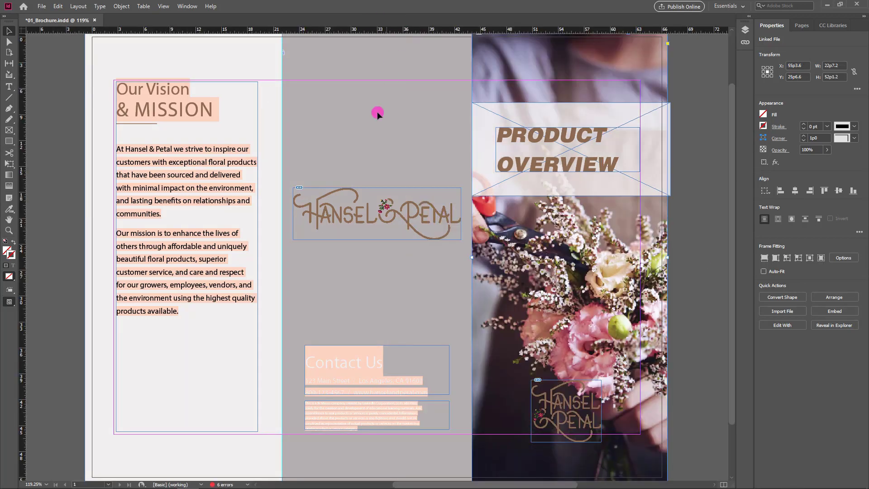
Move the grey-panel logo over the mission paragraph and shrink its frame to about 12p6 wide and 3p4 high.
click(378, 215)
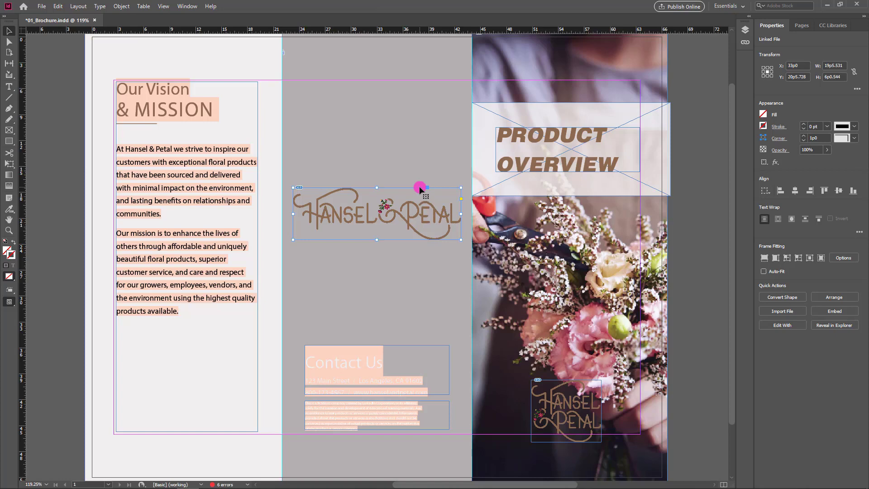
drag(420, 190, 292, 245)
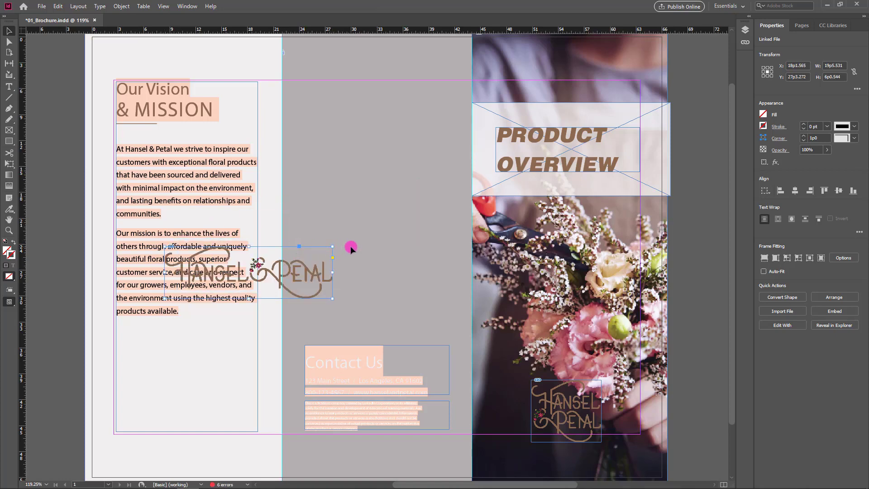
drag(333, 247, 272, 271)
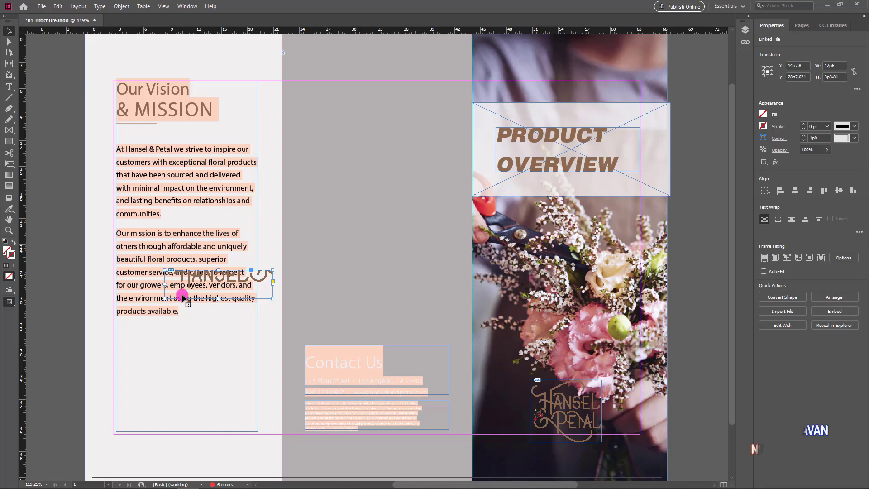
Try Fill Frame Proportionally on the cropped logo and apply Fit Content Proportionally to show it whole in its frame.
click(765, 259)
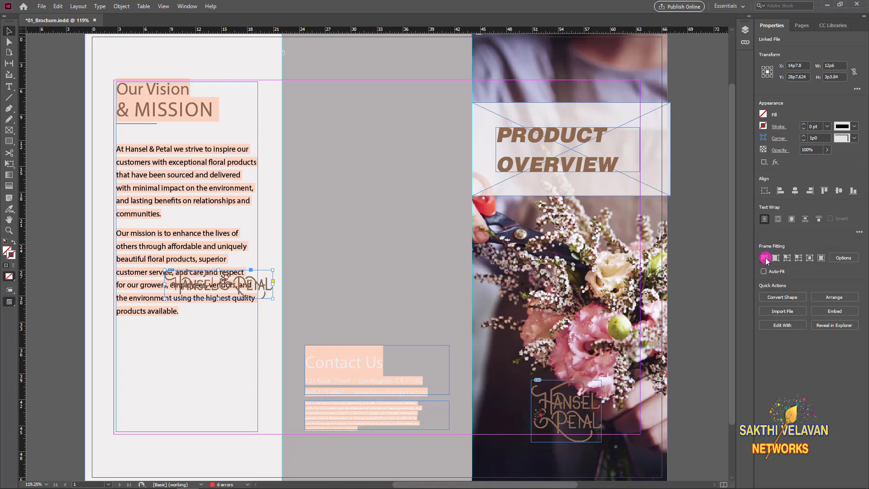
click(186, 294)
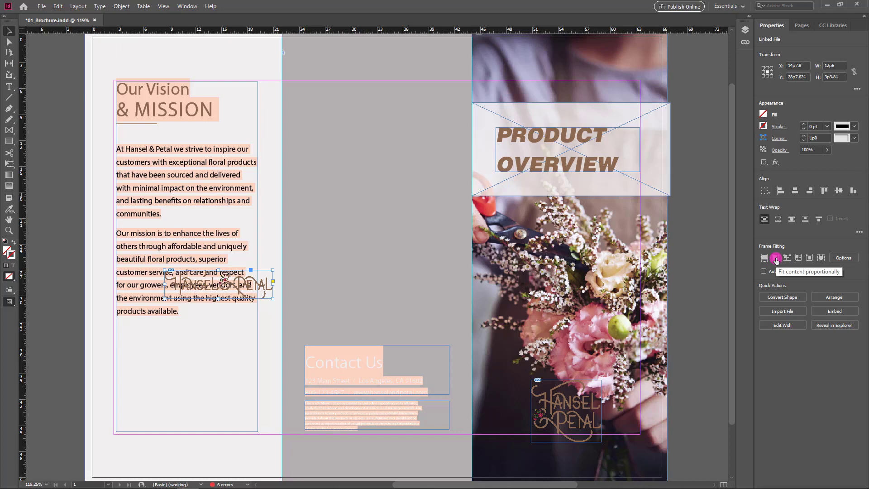
click(776, 259)
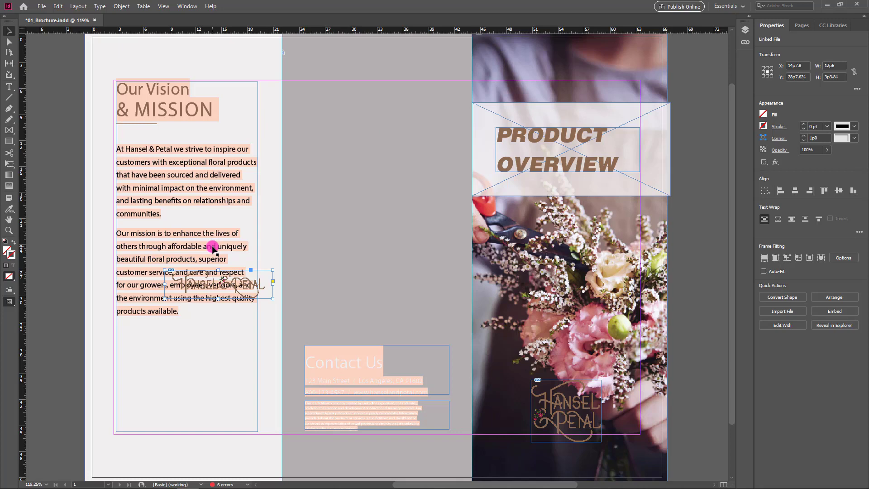
Wrap the text around the logo's bounding box and move the logo up into the first vision paragraph, about X 14p5, Y 18p5.
click(184, 6)
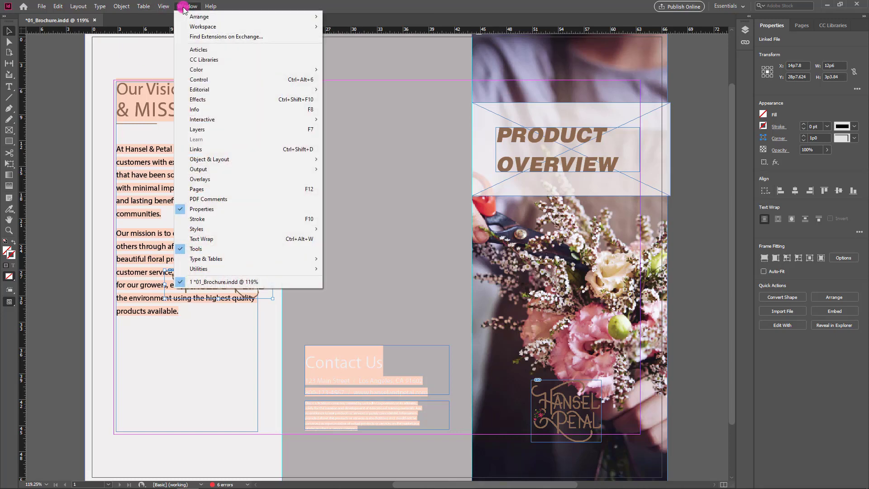
click(243, 239)
drag(302, 159, 333, 131)
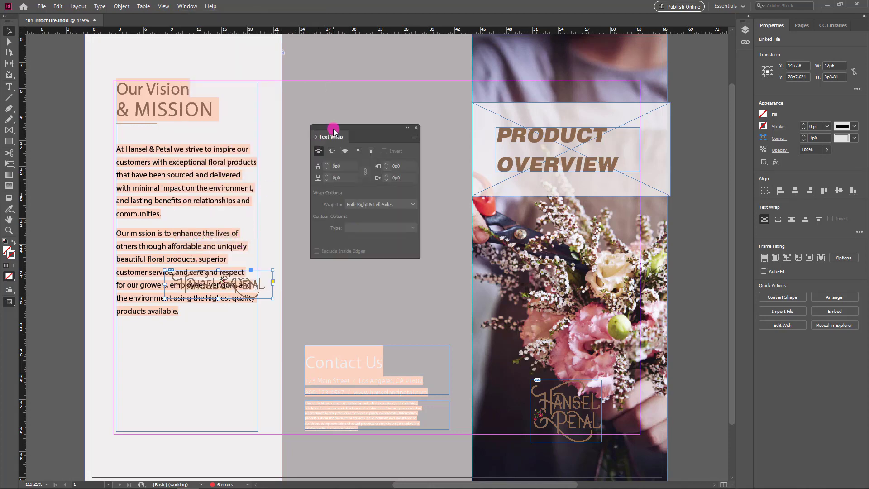
click(320, 152)
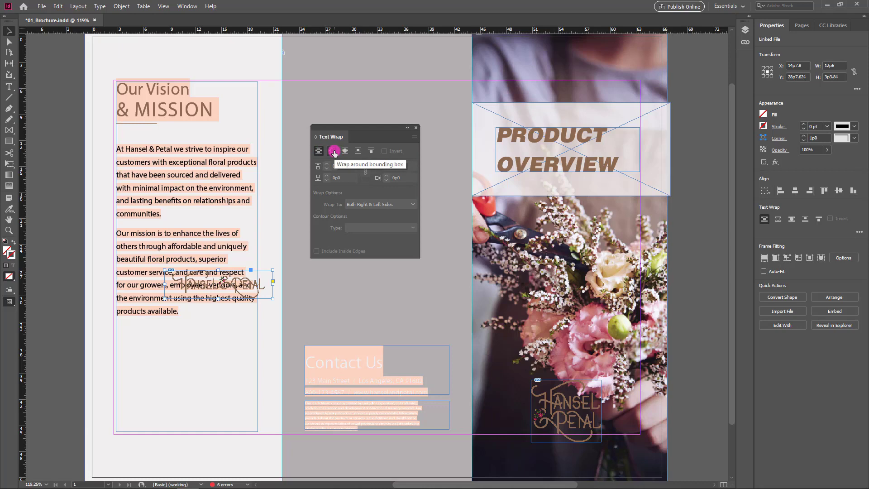
click(334, 151)
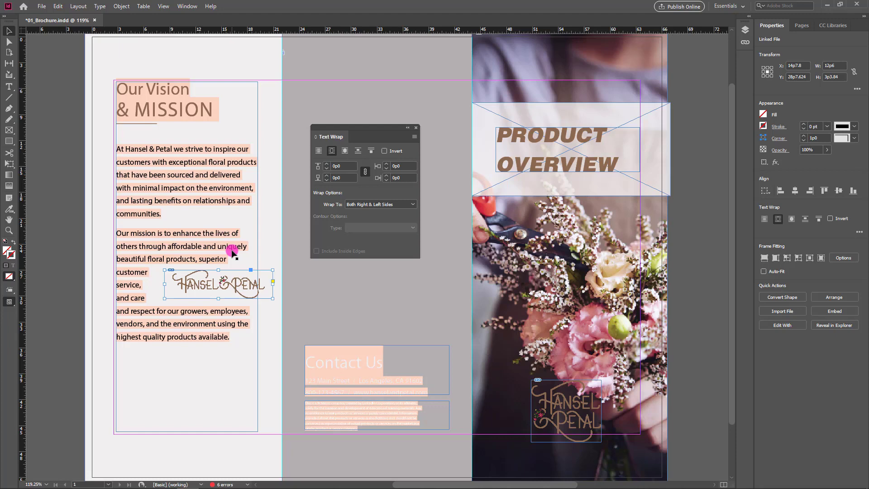
drag(232, 253, 230, 183)
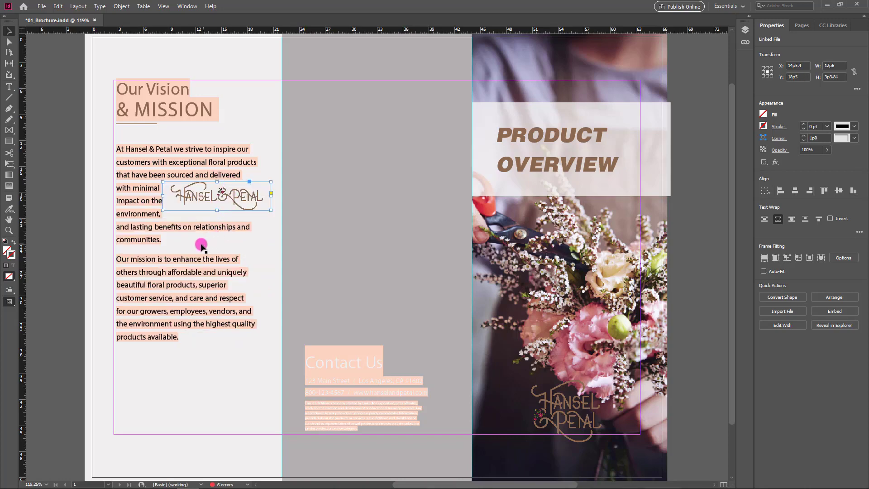
Deselect the logo and switch the brochure to the Preview screen mode.
key(ctrl+k)
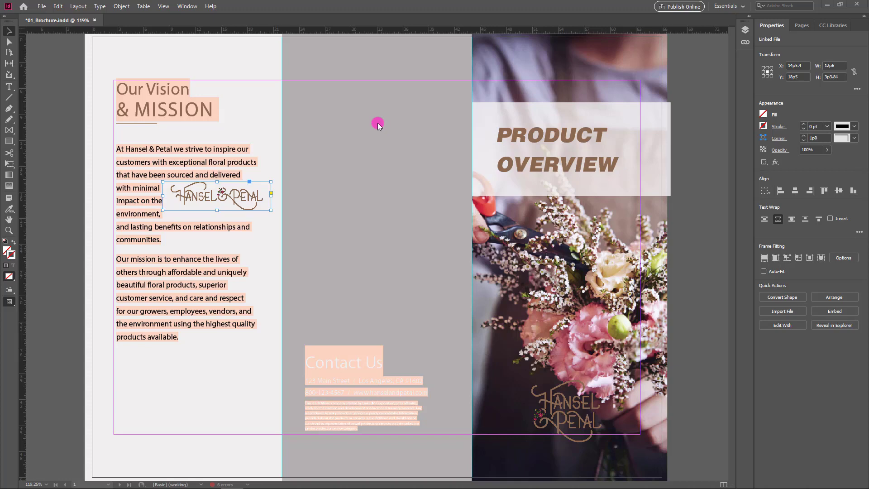
key(w)
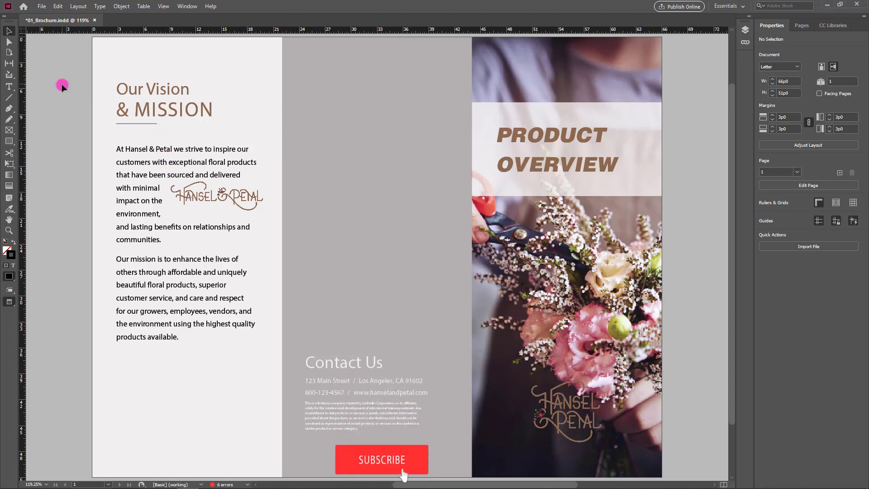
Set up a print job for two copies of all pages on the Send To OneNote 2016 printer.
click(48, 11)
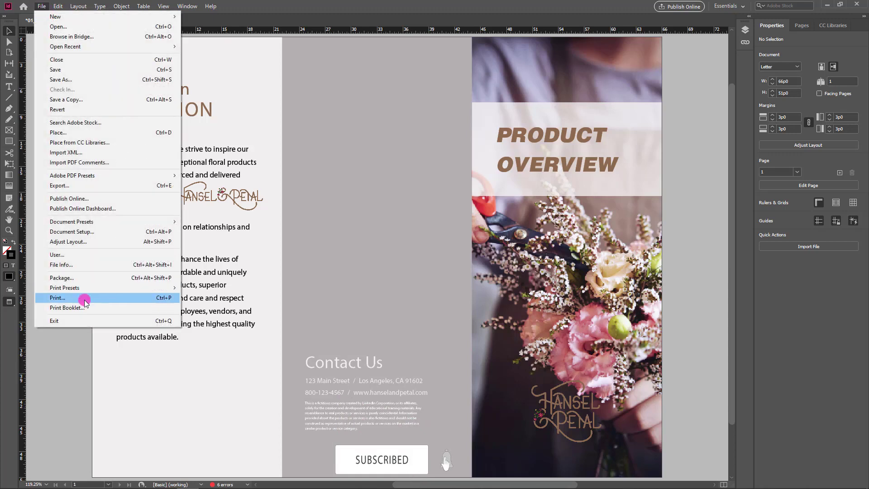
click(85, 300)
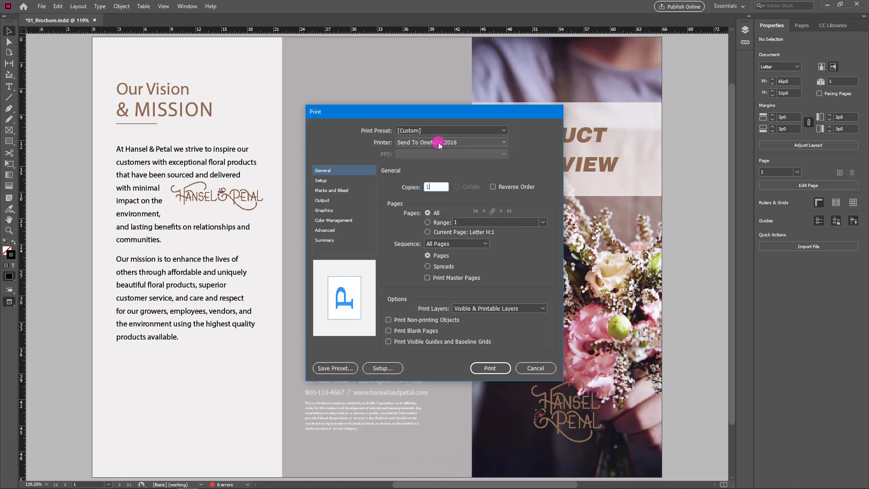
click(439, 143)
click(427, 202)
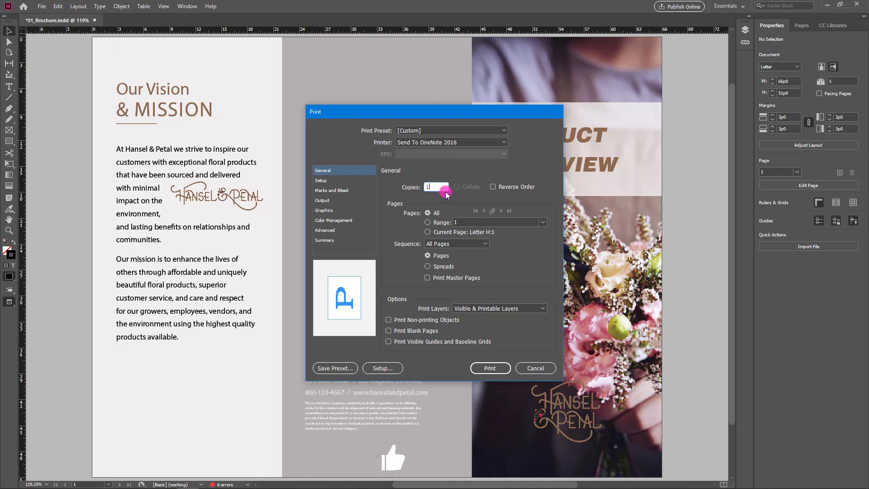
drag(437, 184, 425, 186)
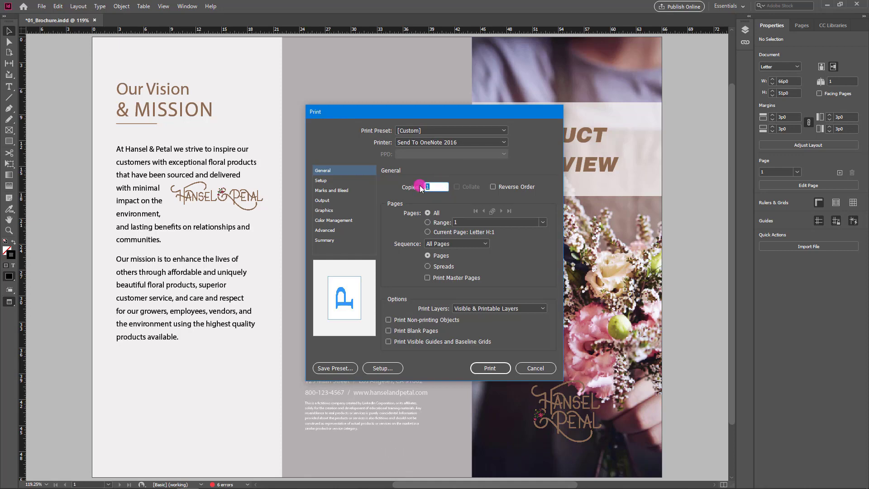
text(2)
click(427, 223)
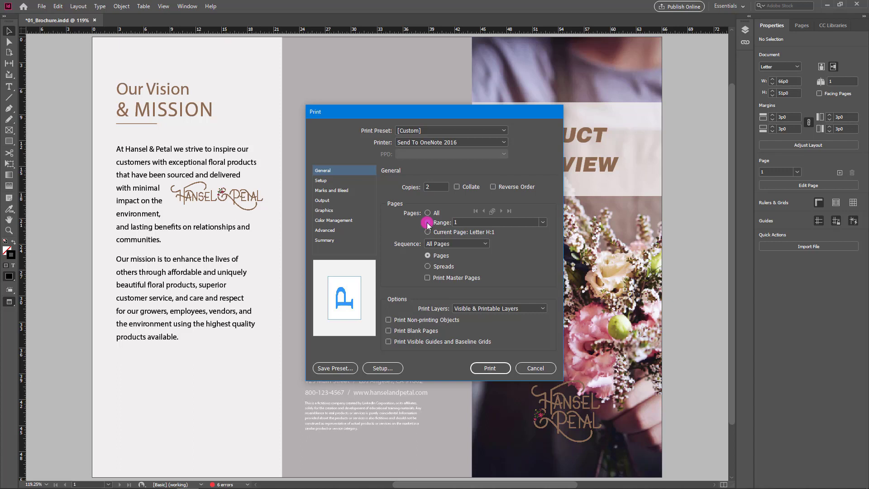
click(427, 213)
Examine the printer's own setup and orientation preferences, and close the print settings without printing.
click(393, 369)
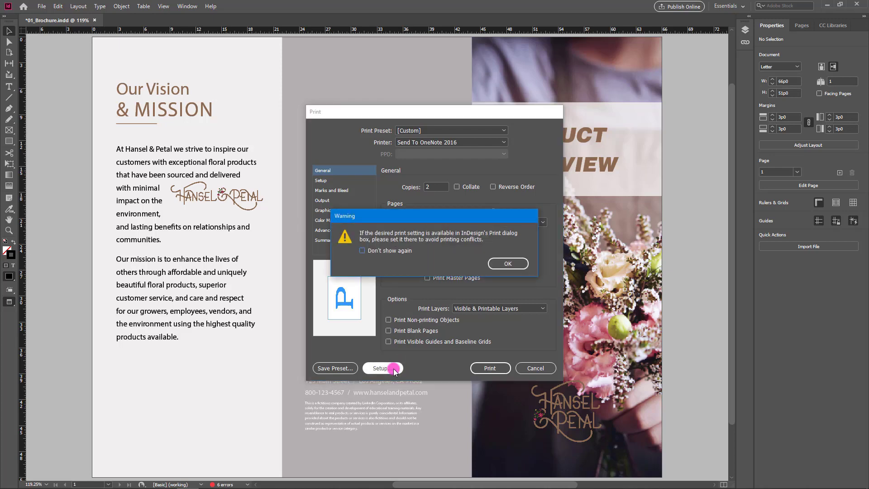
click(518, 264)
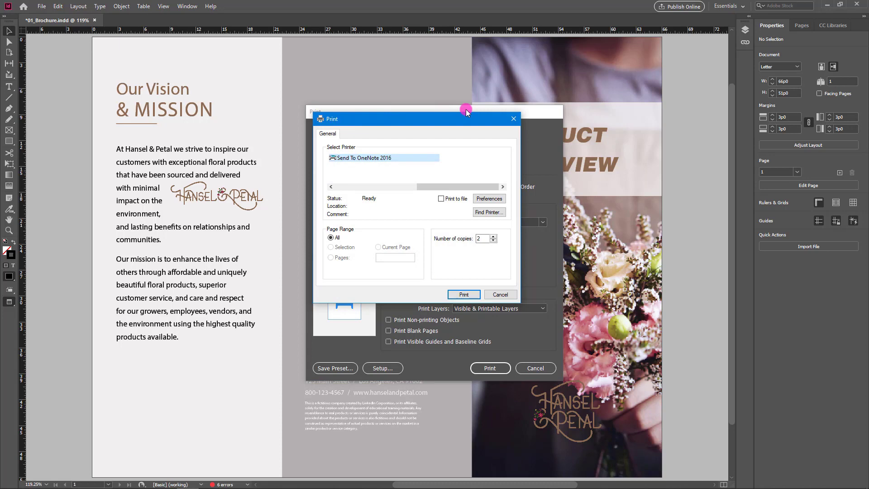
click(489, 198)
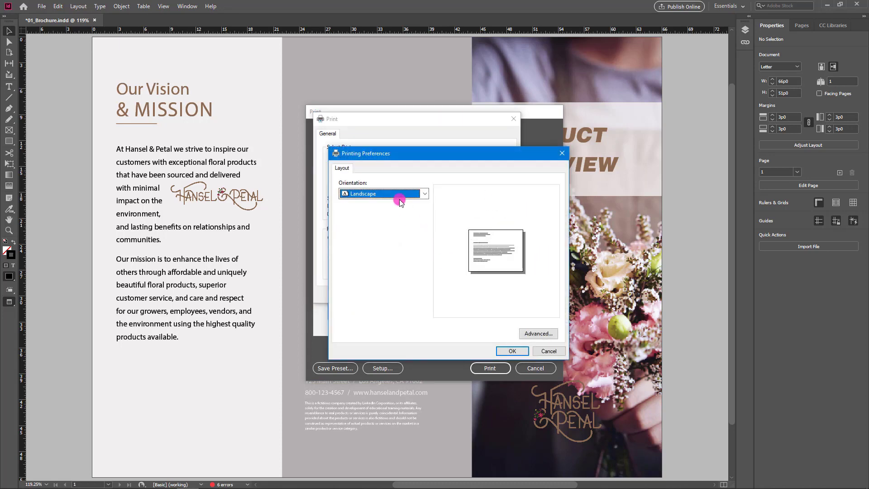
click(549, 352)
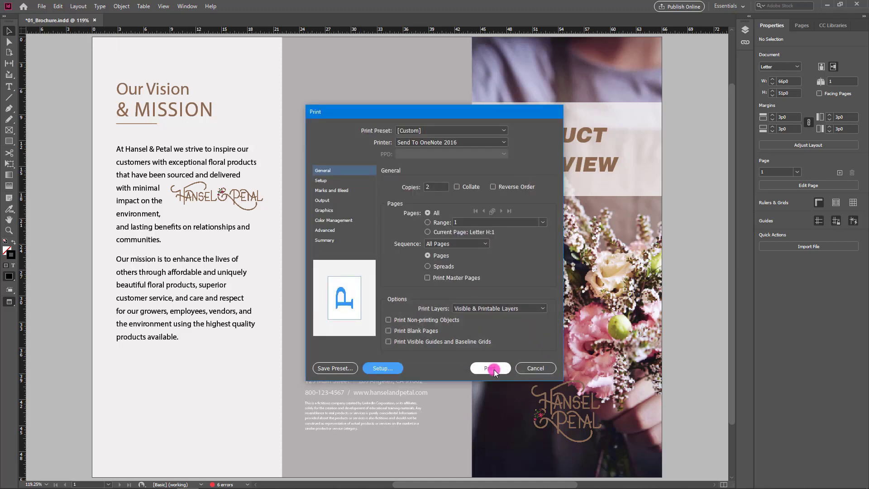
click(543, 371)
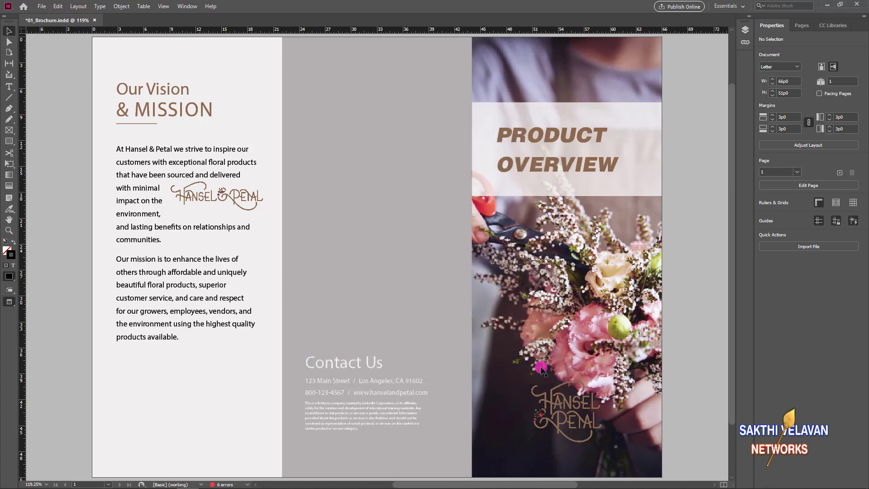
Export the brochure as an Adobe PDF (Print) file named sample, keeping the offered PDF settings and continuing despite missing fonts.
click(42, 6)
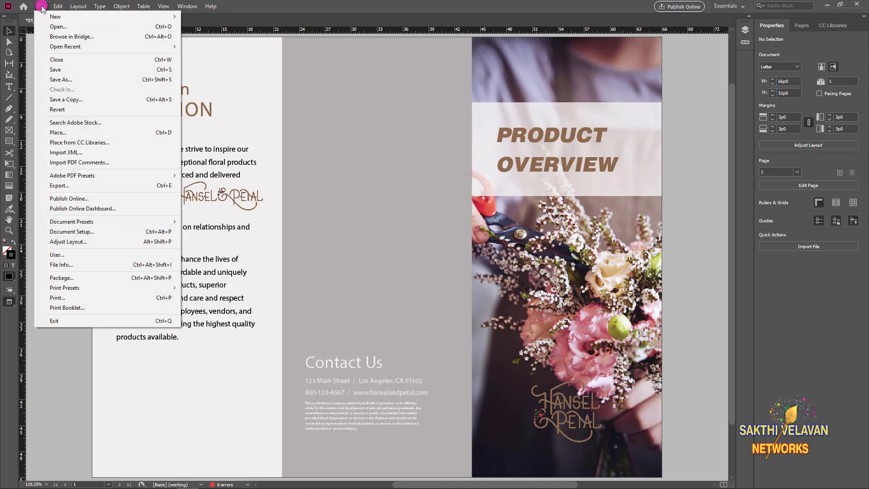
click(86, 185)
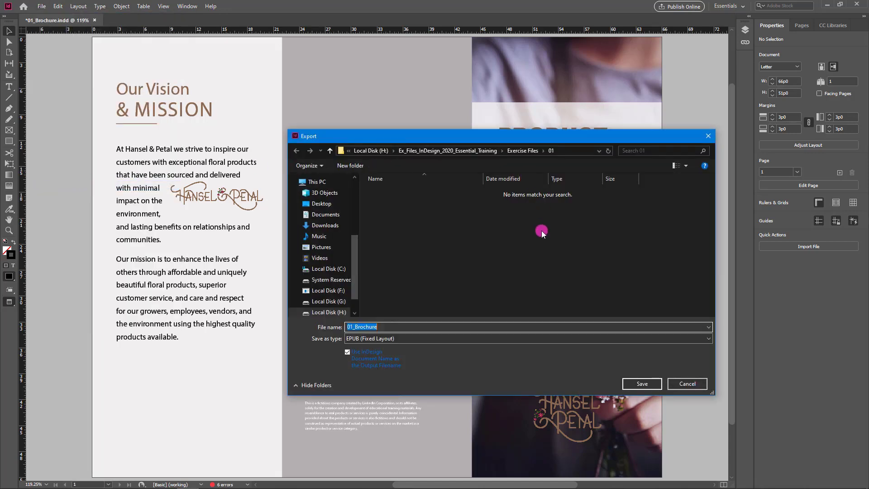
text(sample)
click(365, 340)
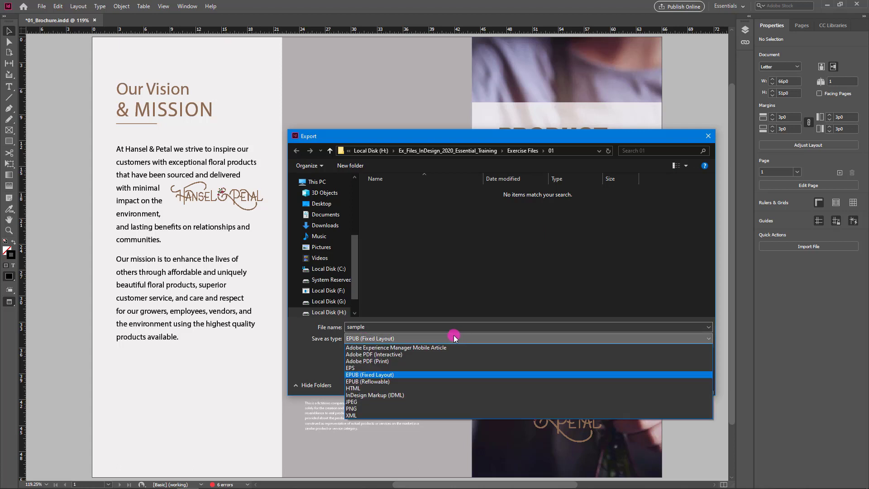
click(385, 361)
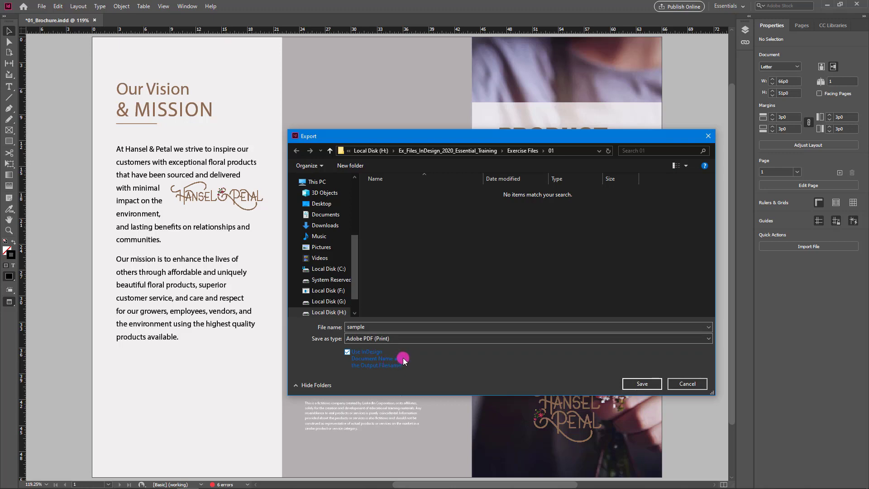
click(634, 384)
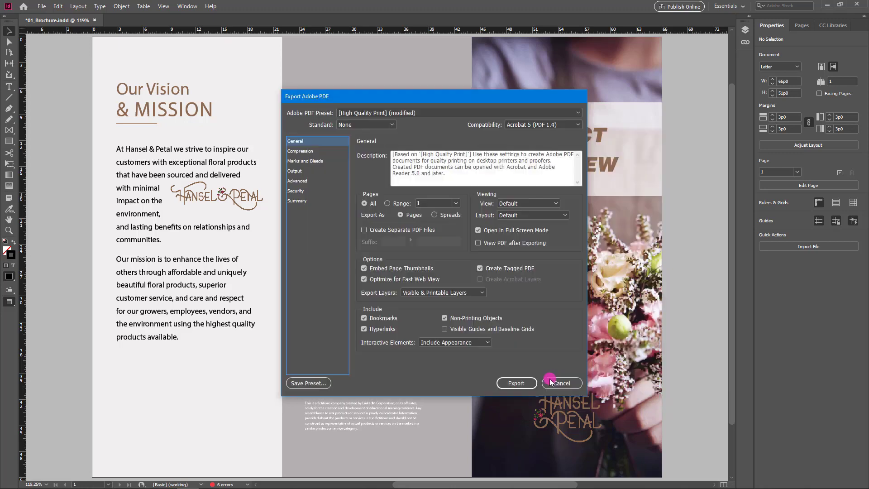
click(519, 384)
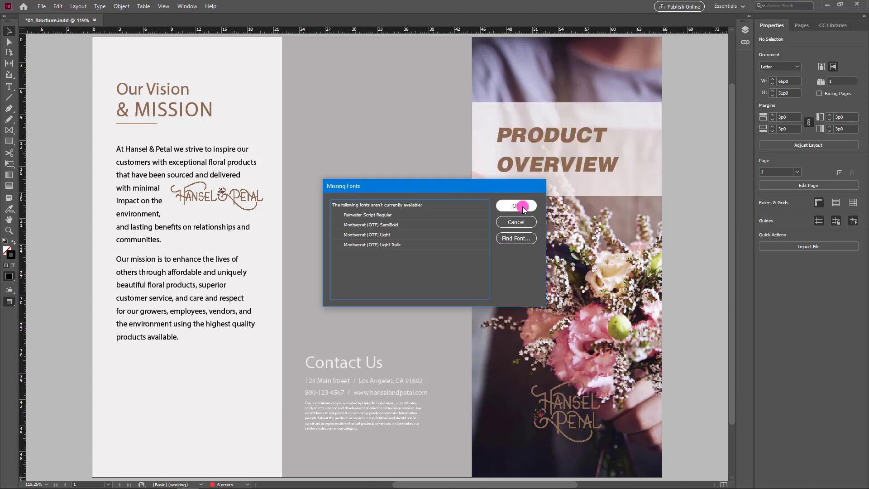
click(521, 206)
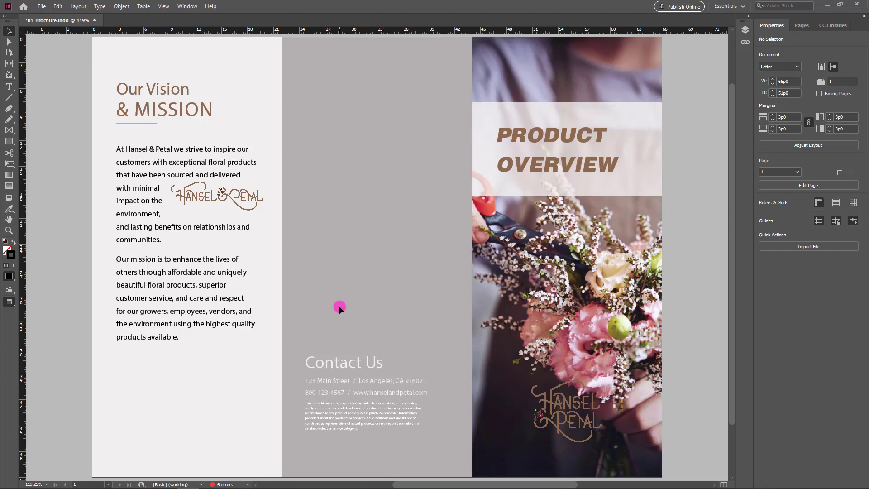
Switch to File Explorer and open the exported sample PDF in Adobe Acrobat Reader to check the layout.
key(alt+Tab)
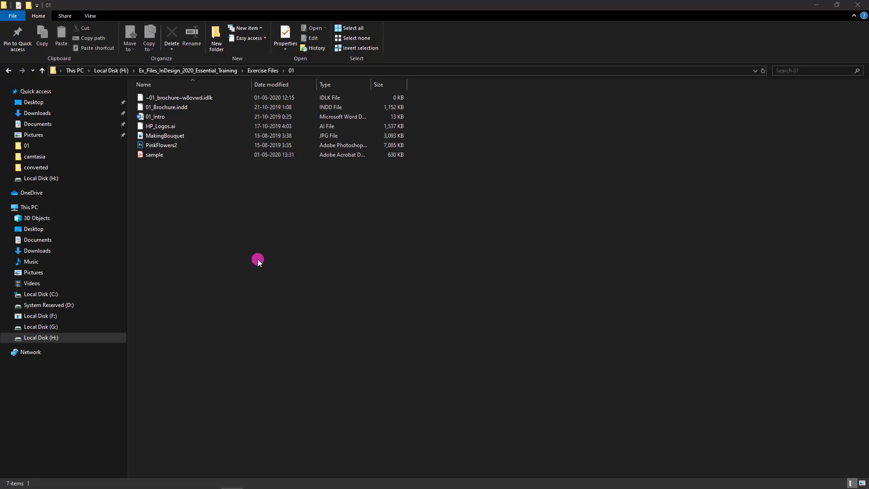
double_click(157, 156)
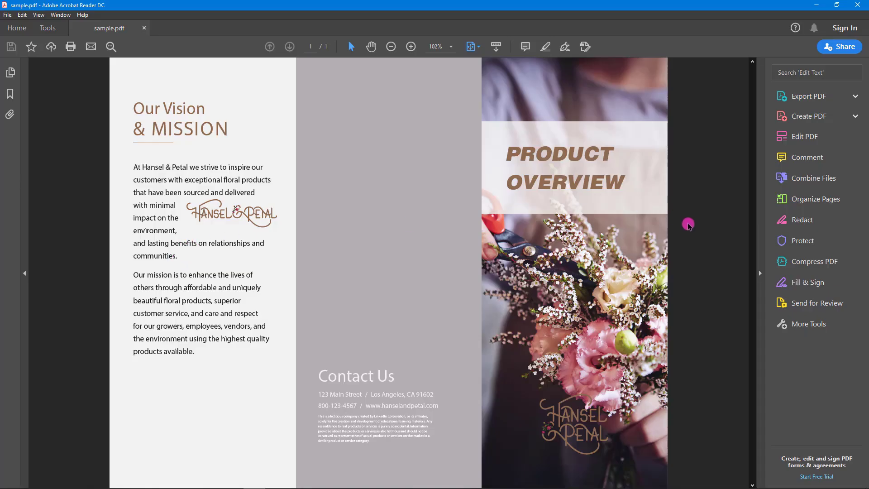